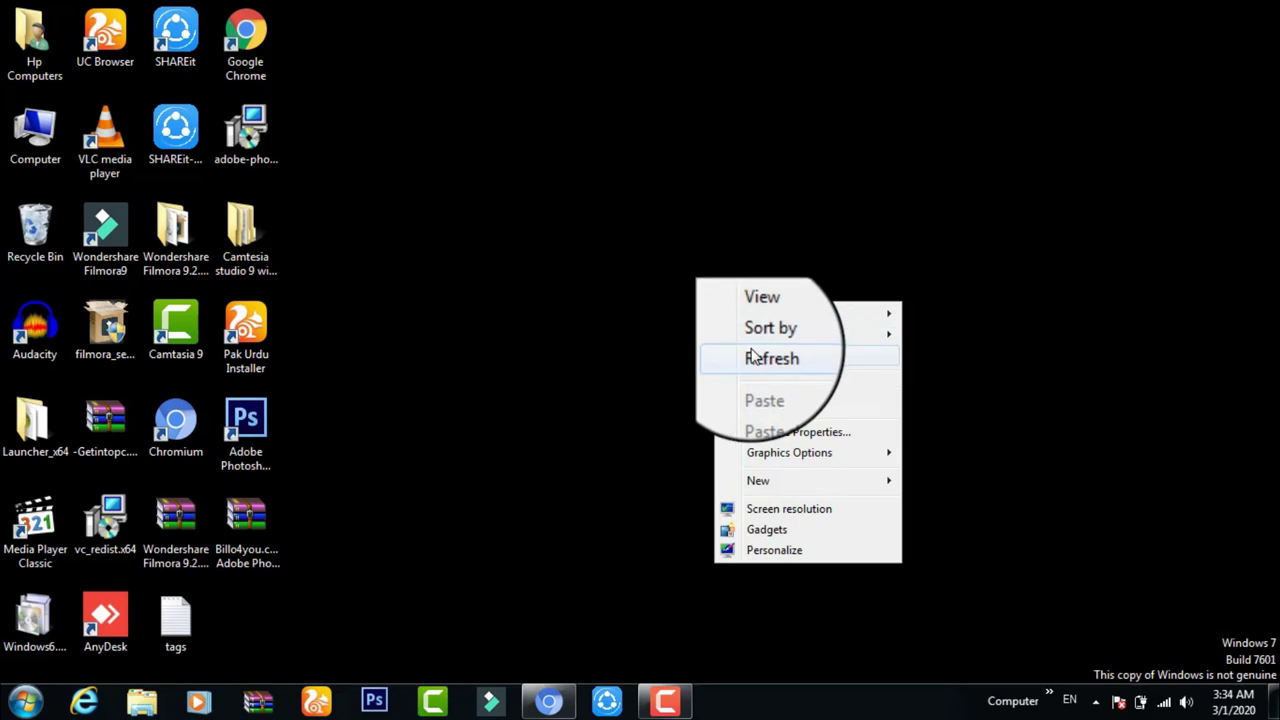
left_click(771, 357)
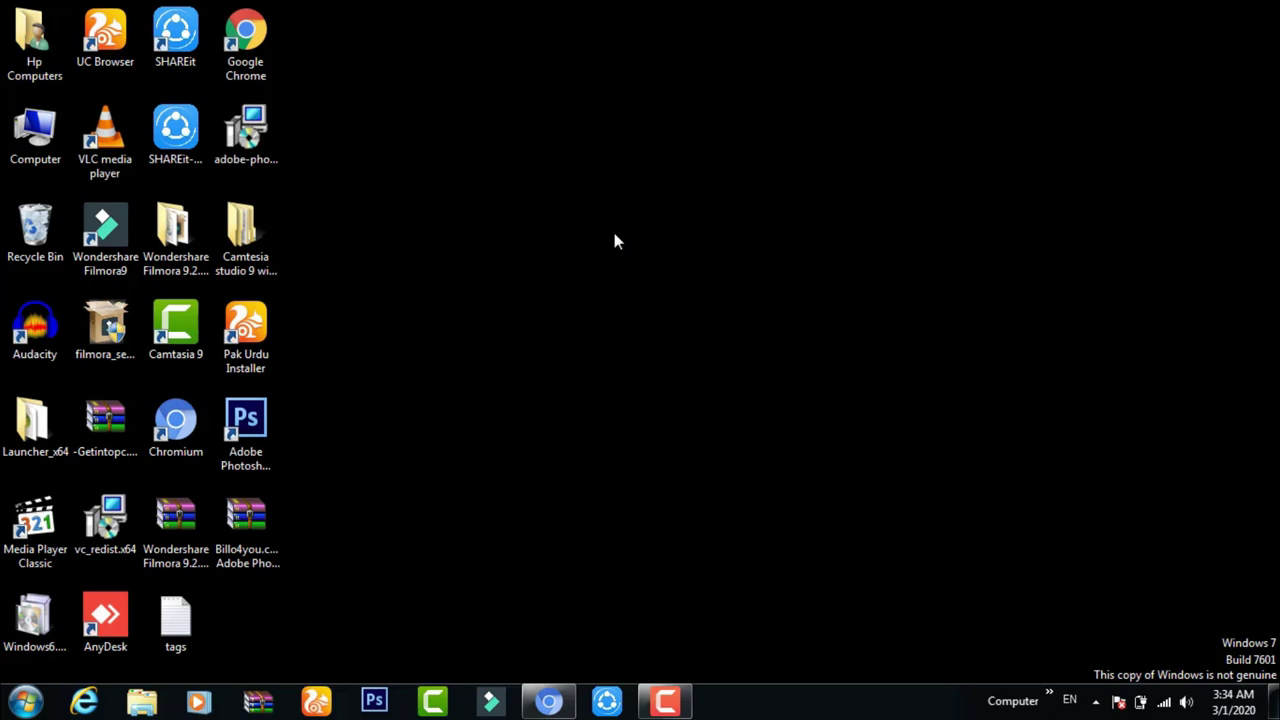
right_click(614, 236)
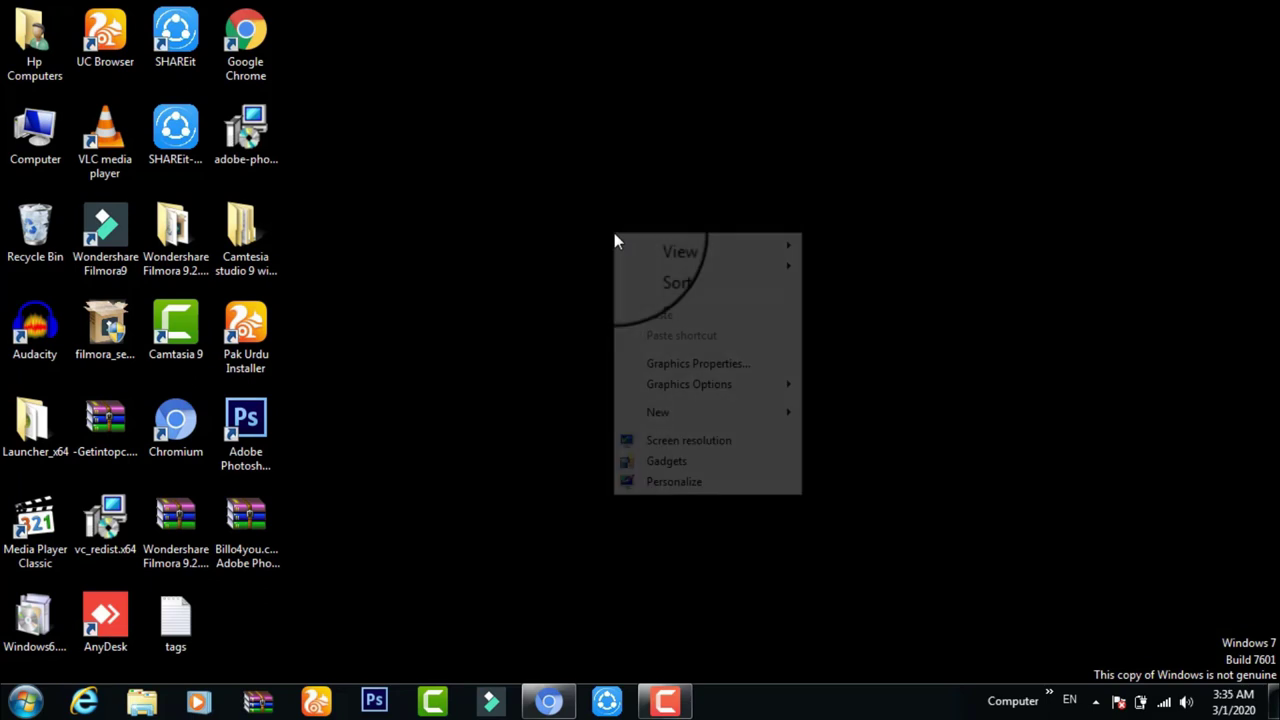
left_click(665, 292)
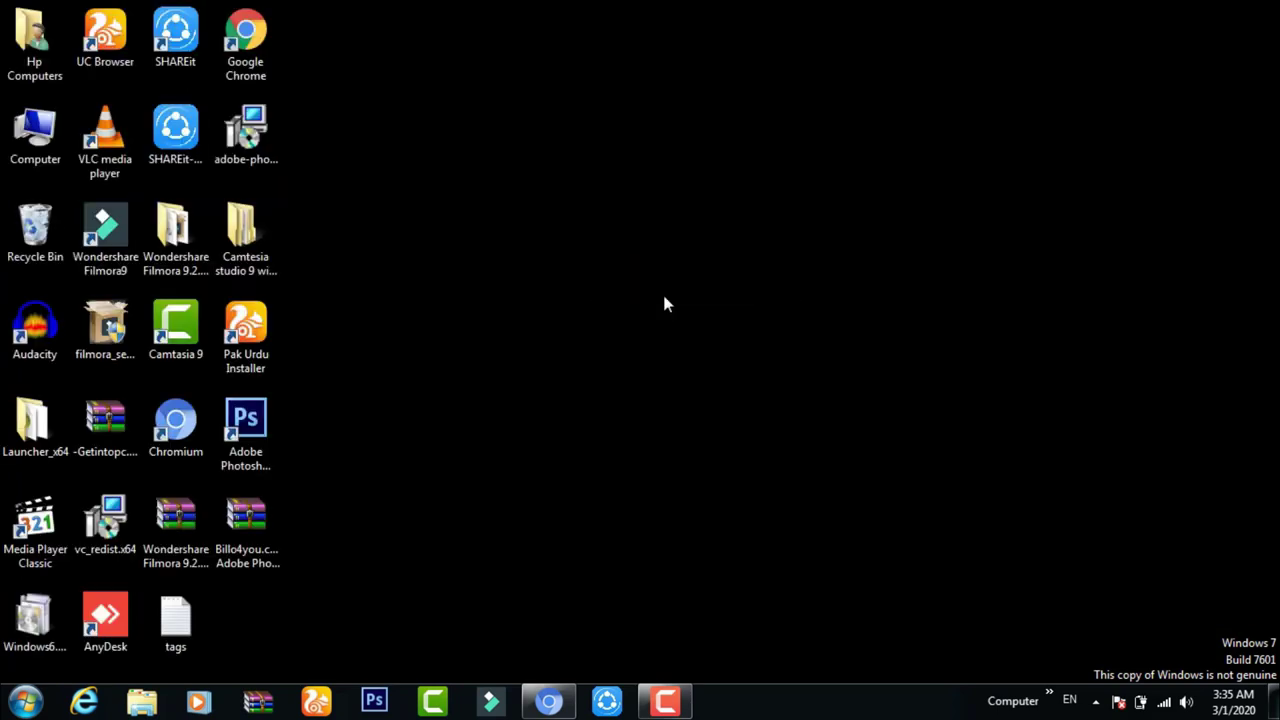
right_click(664, 297)
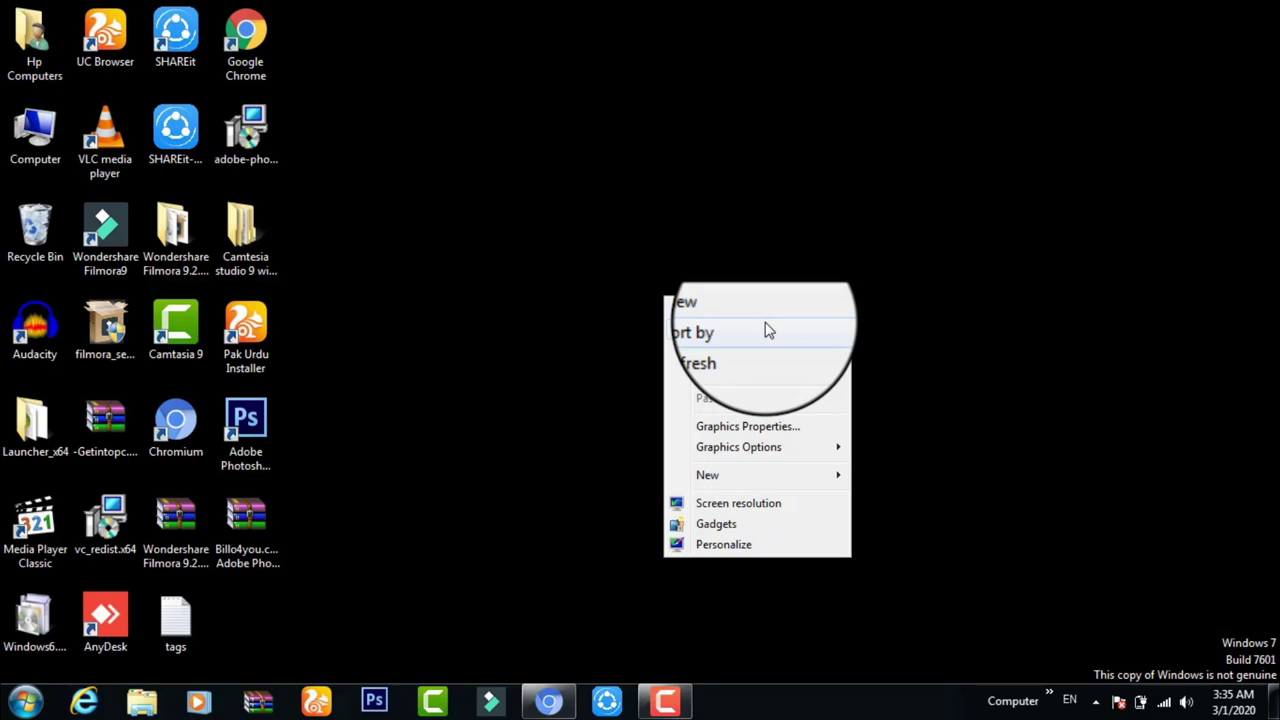
left_click(759, 352)
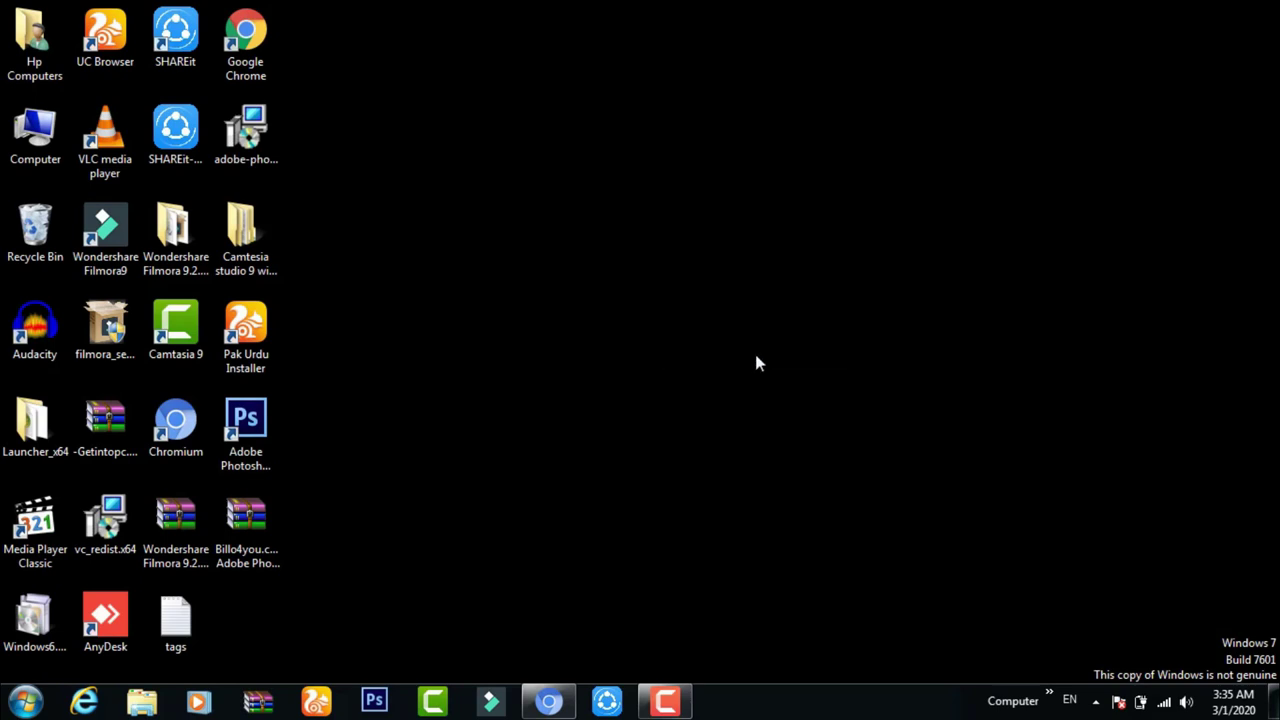
right_click(624, 226)
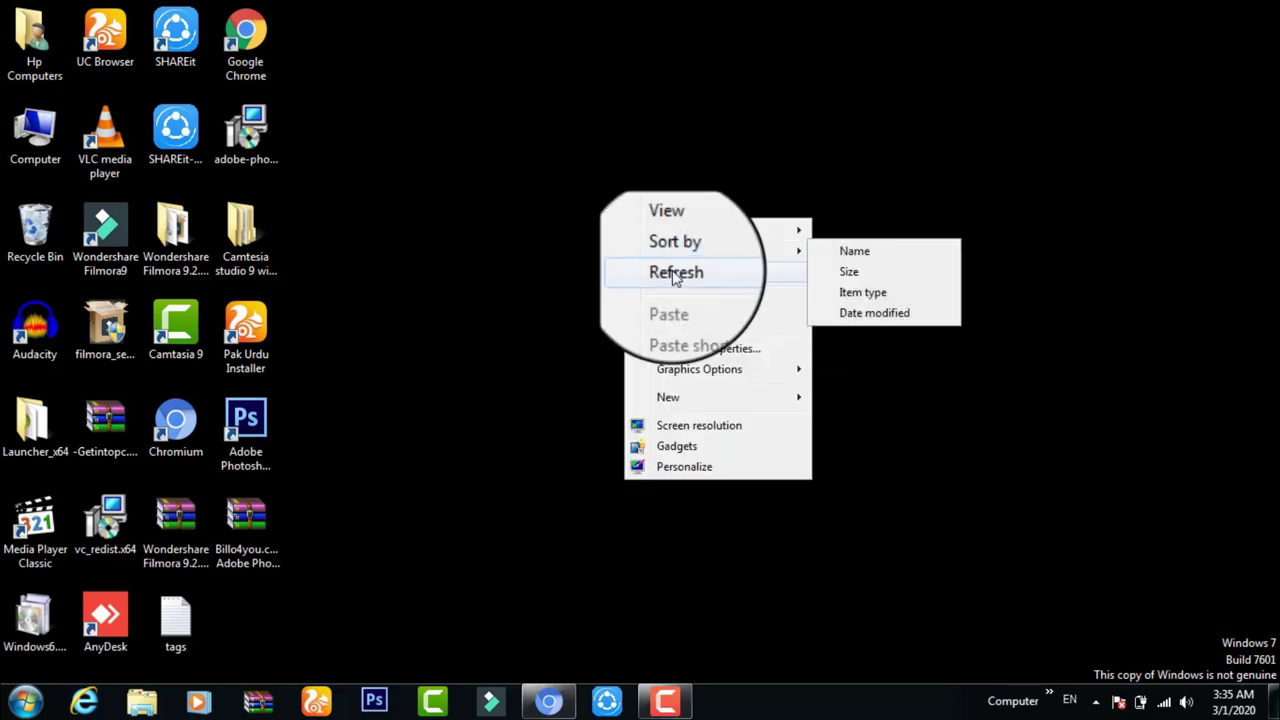
left_click(672, 272)
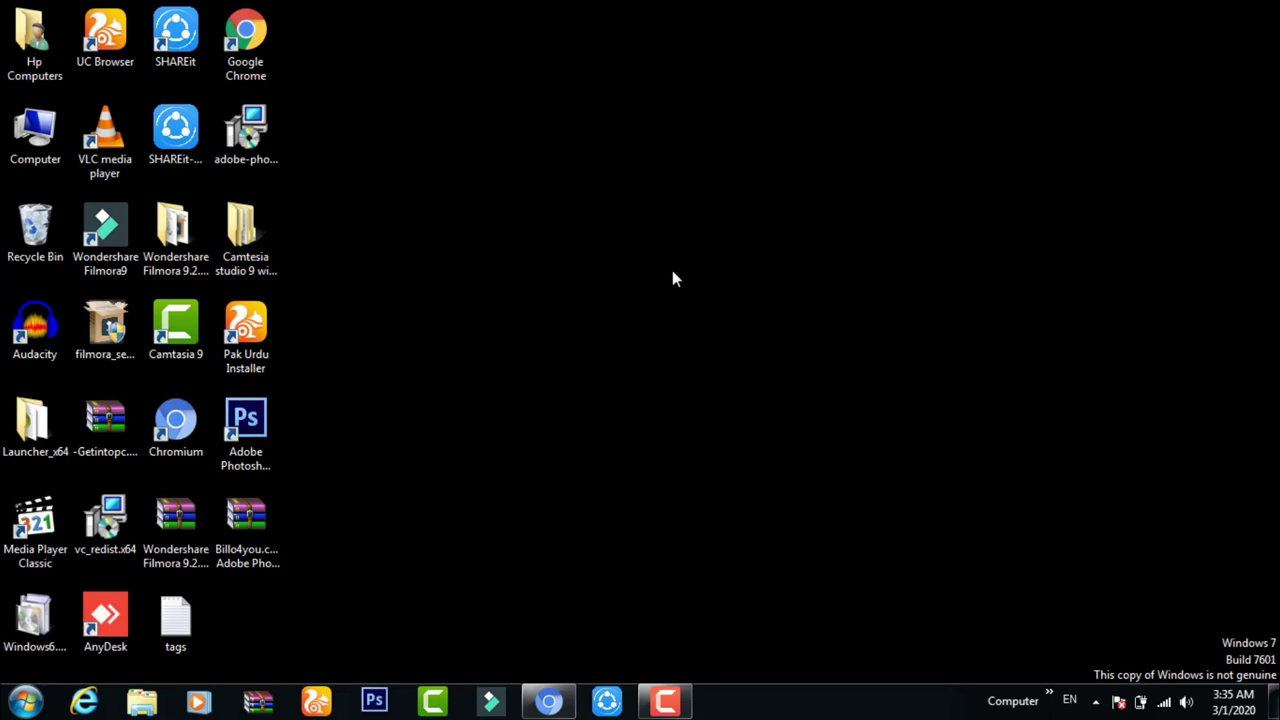
right_click(672, 270)
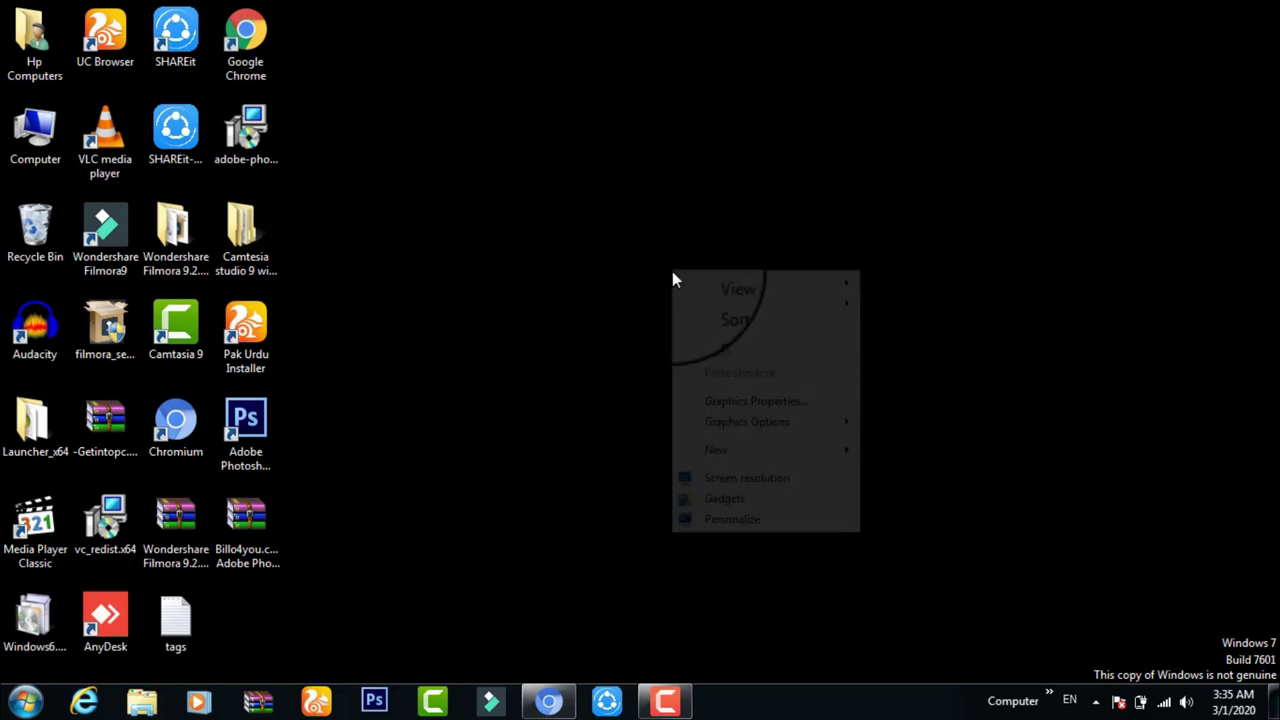
left_click(694, 330)
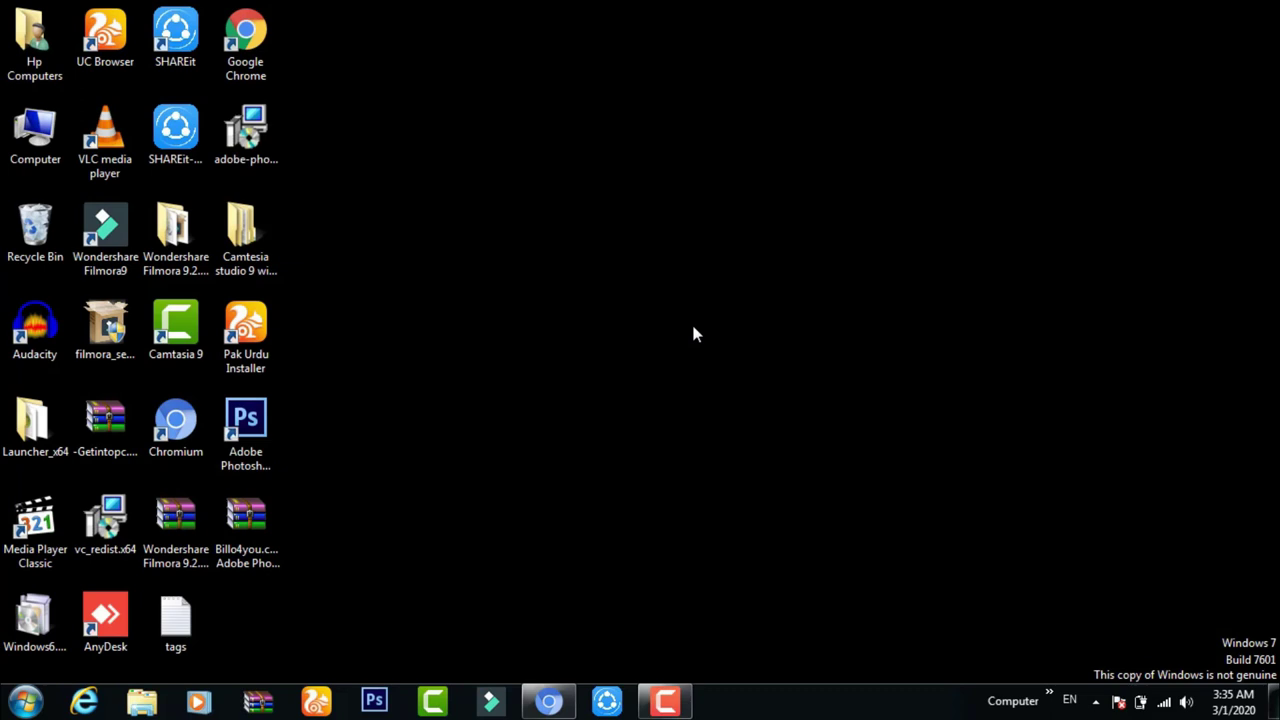
right_click(631, 240)
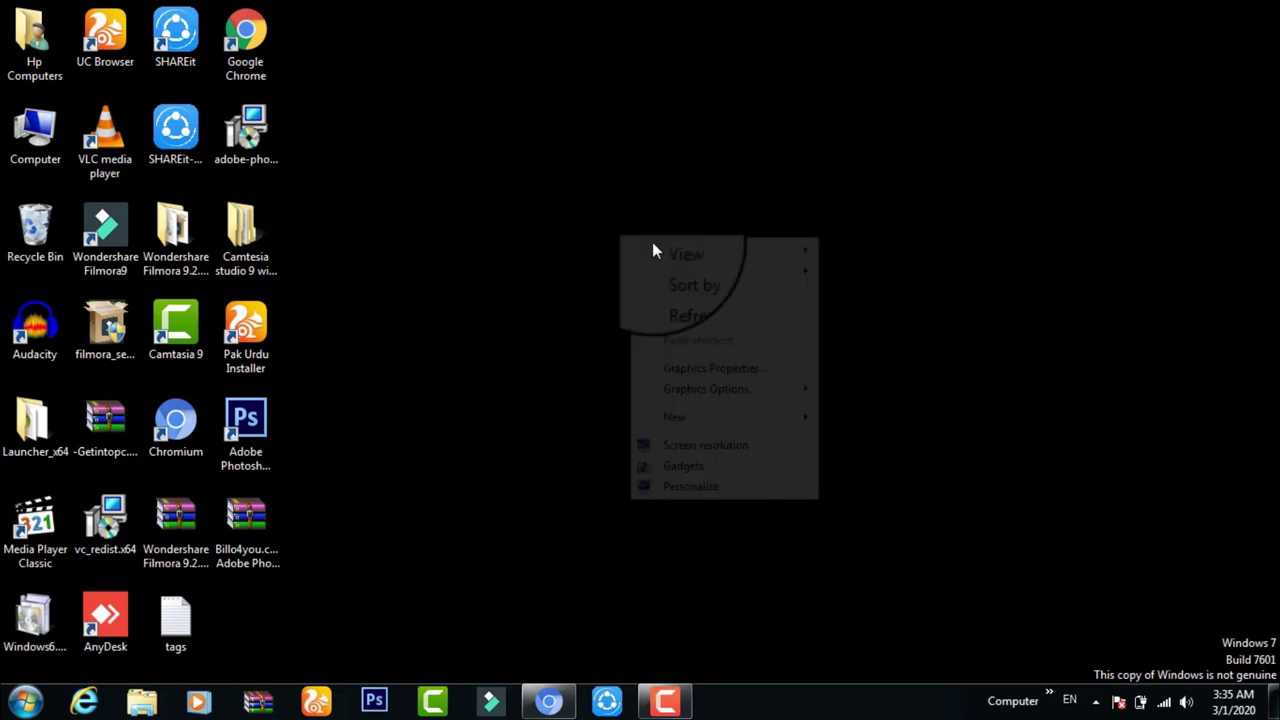
left_click(678, 297)
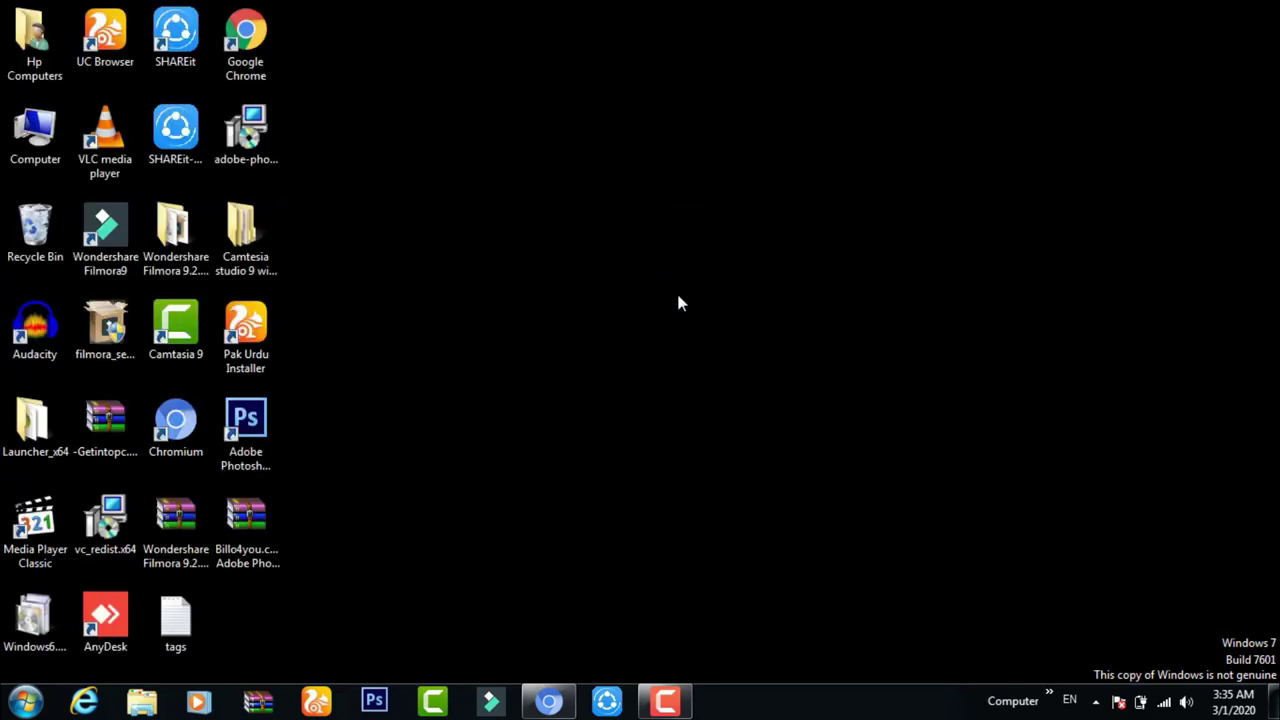
Step: Switch to the Chromium browser and open the registration page of the SATOads site
left_click(557, 695)
left_click(563, 575)
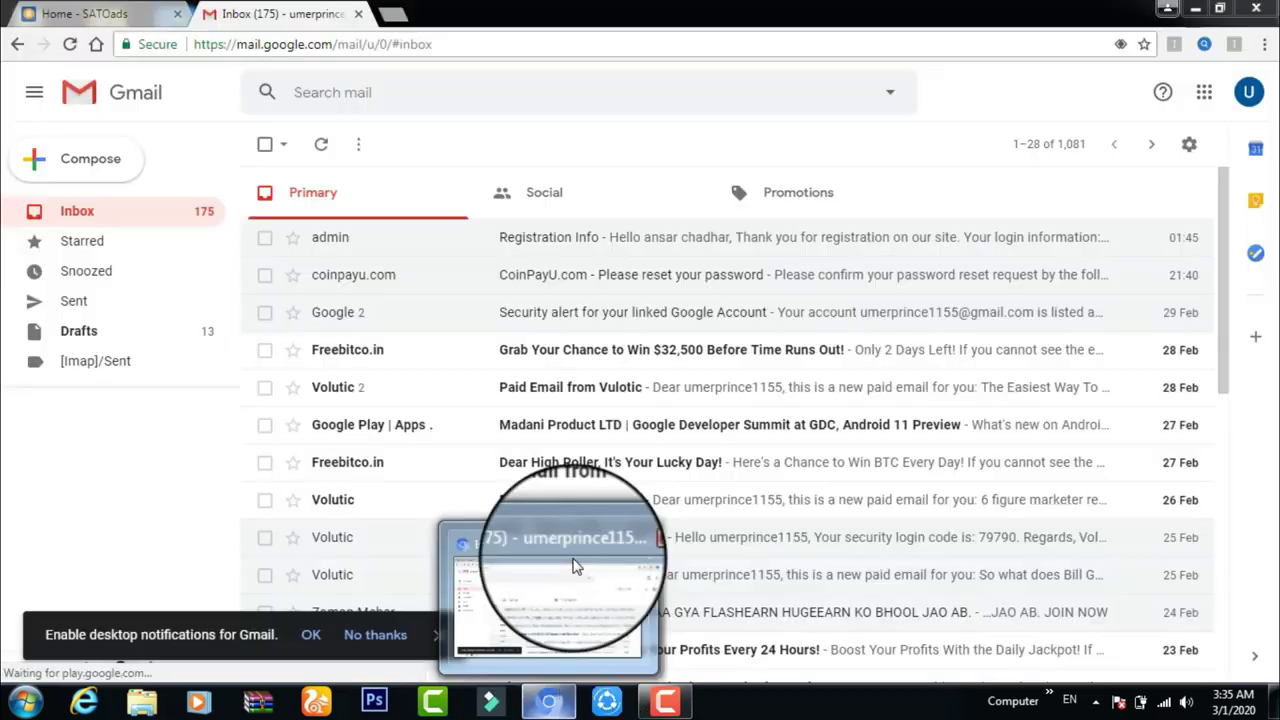
left_click(150, 15)
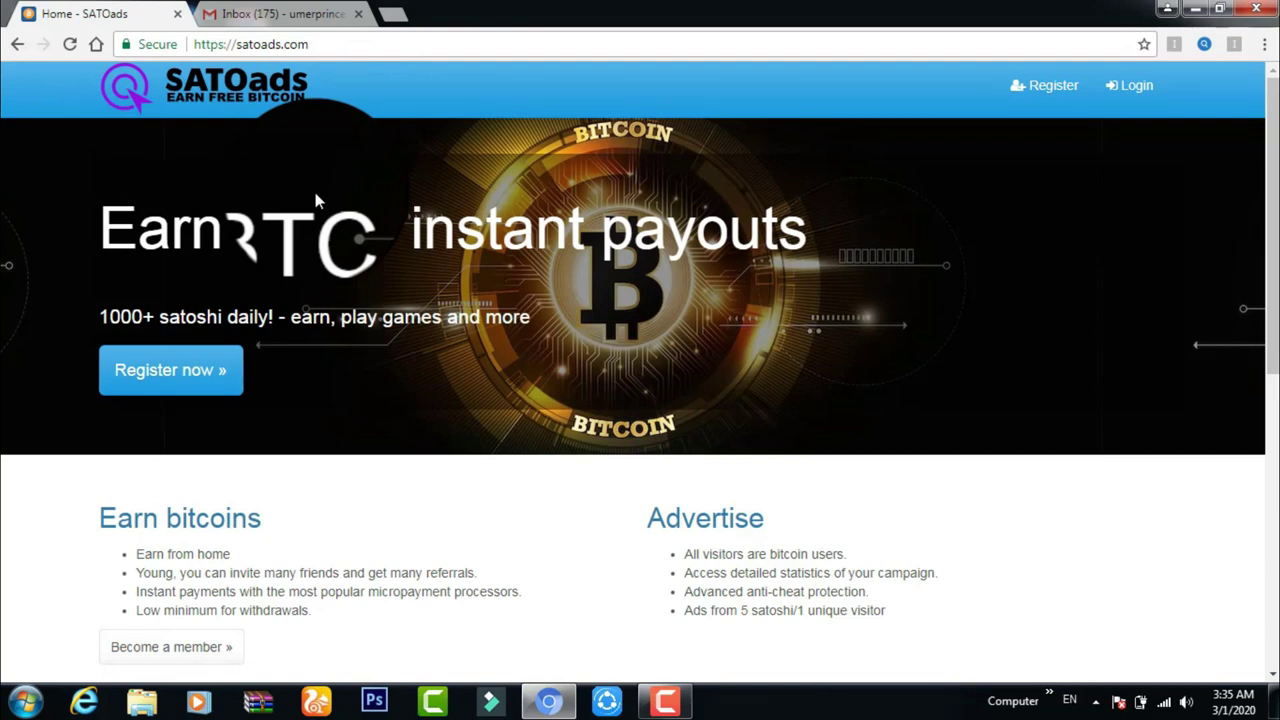
left_click(1044, 92)
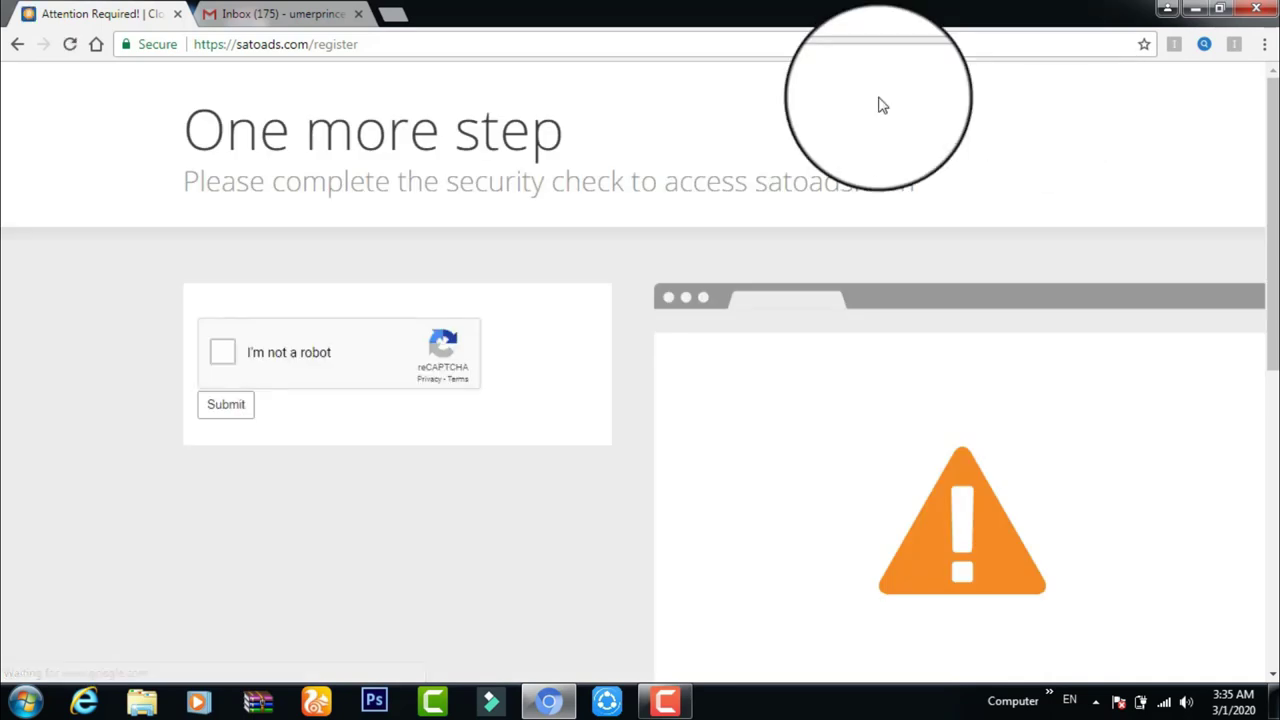
Step: Complete the reCAPTCHA security check by selecting all images with cars and verifying the selection
left_click(224, 358)
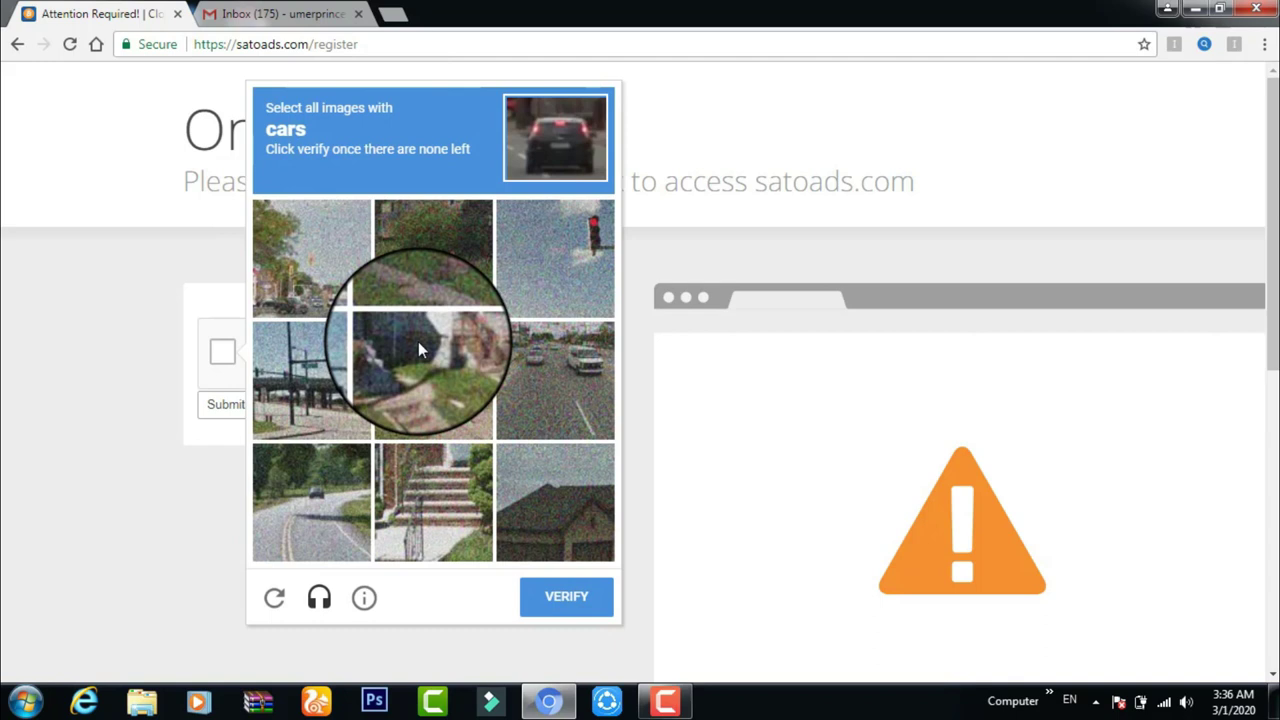
left_click(564, 380)
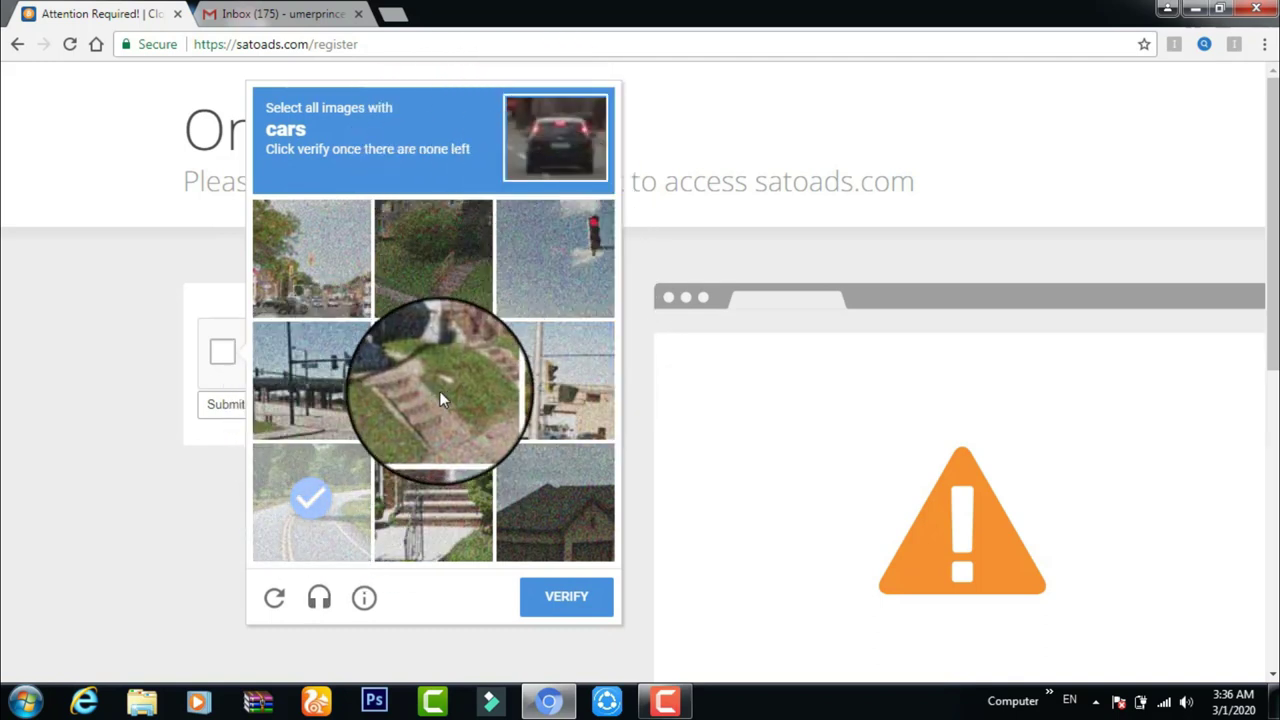
left_click(284, 276)
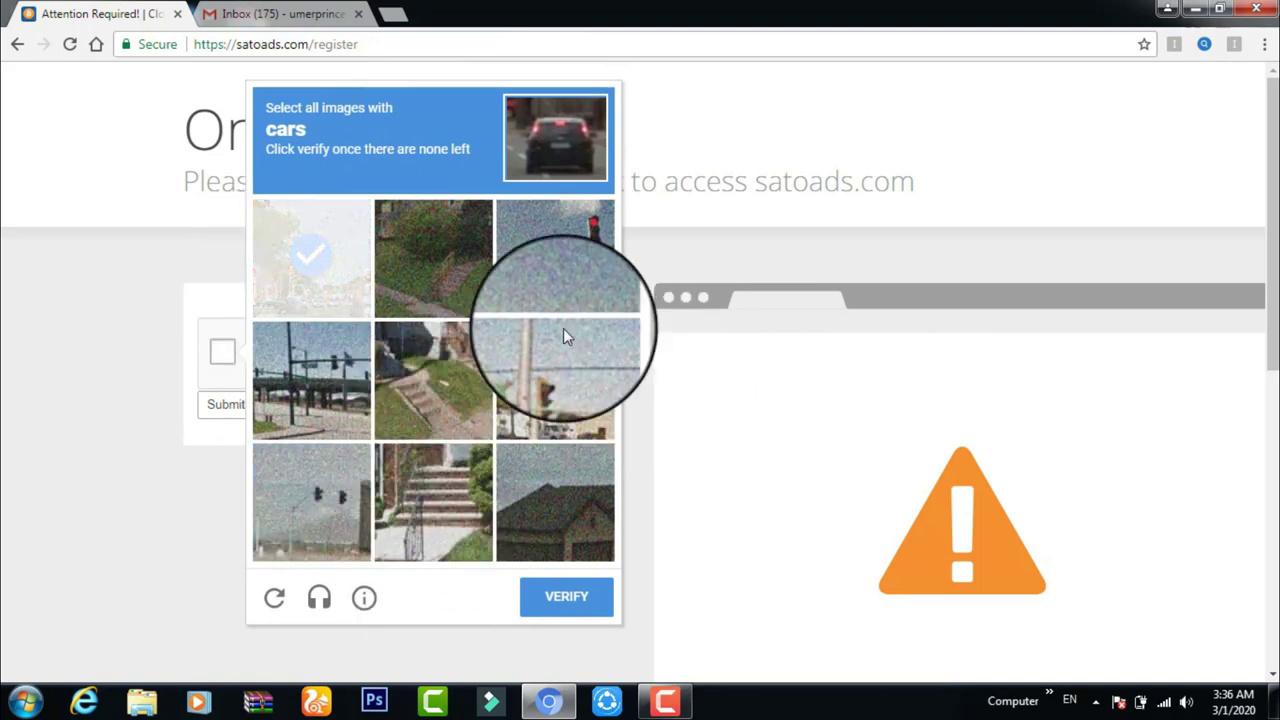
left_click(313, 268)
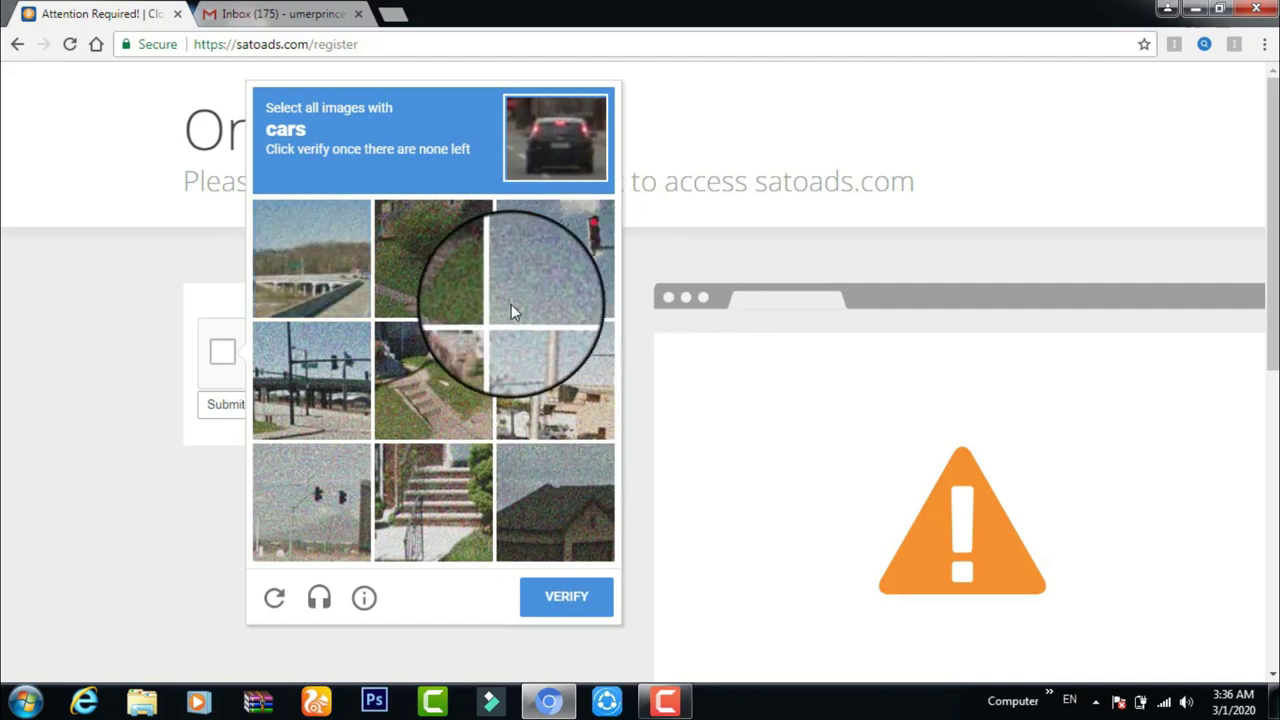
left_click(578, 602)
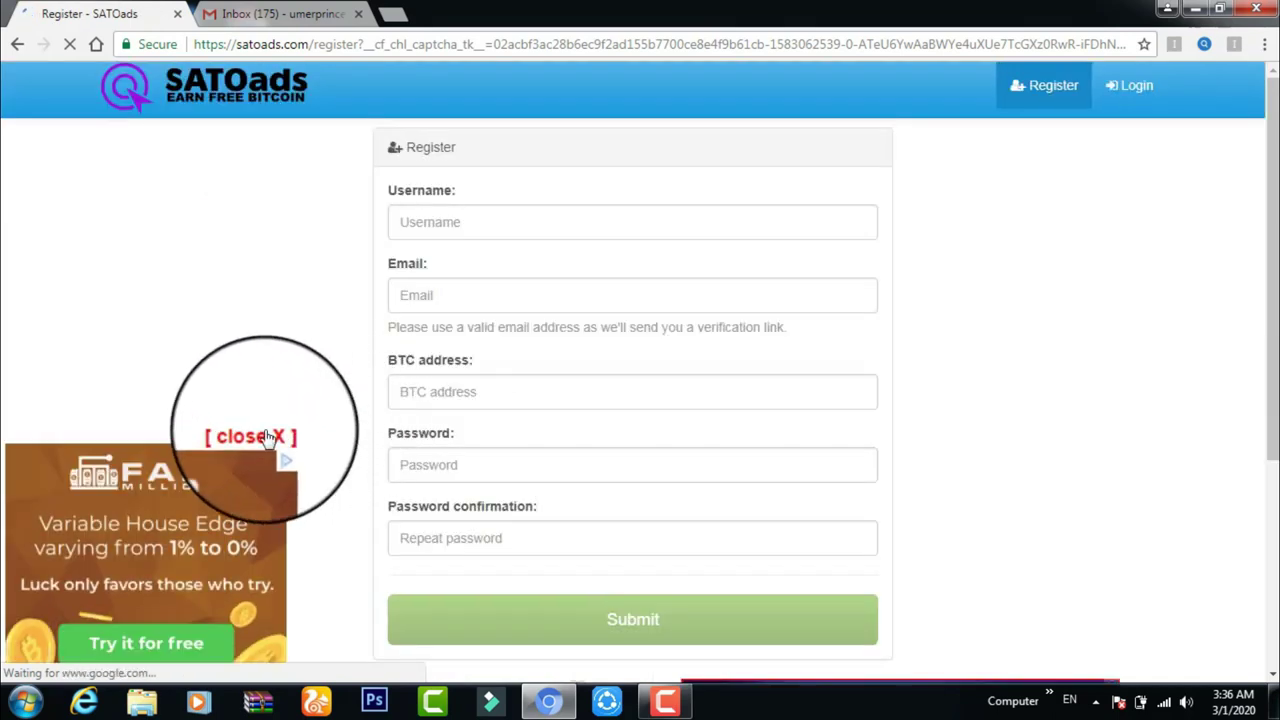
Step: Dismiss the floating advertisement and fill in the username and e-mail of the registration form with the saved suggestions
left_click(268, 437)
left_click(489, 229)
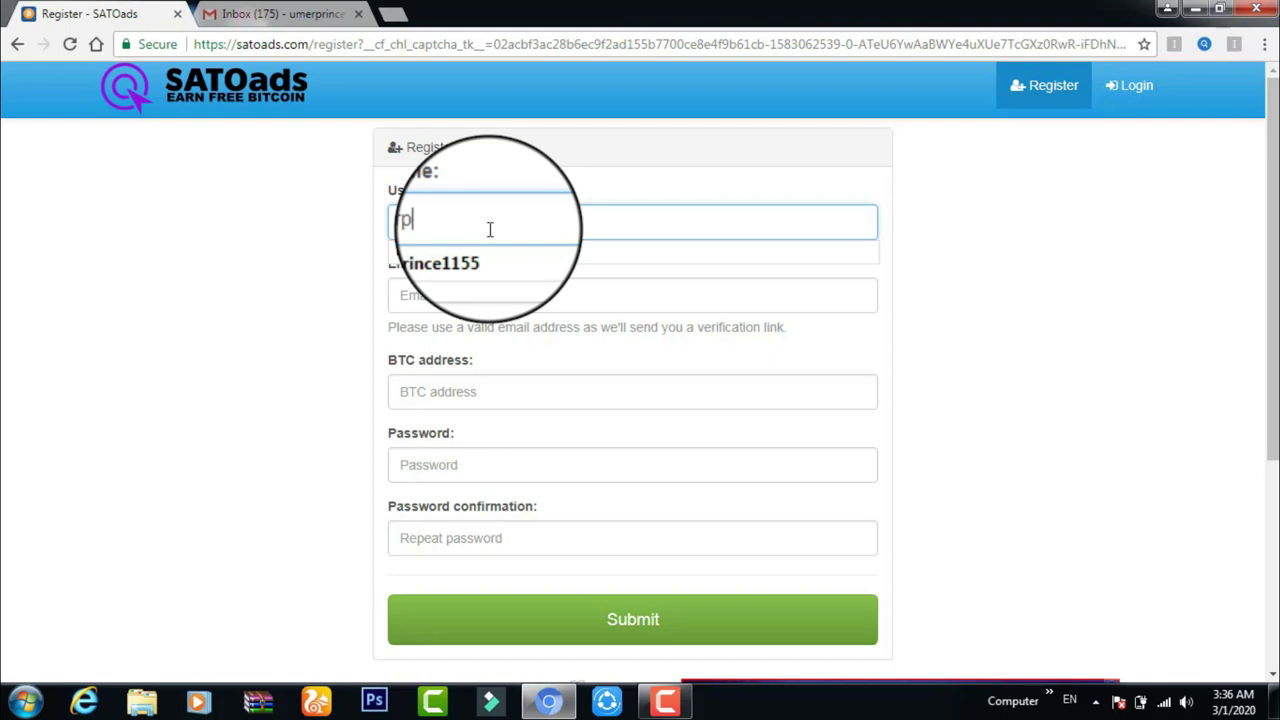
left_click(486, 260)
left_click(465, 304)
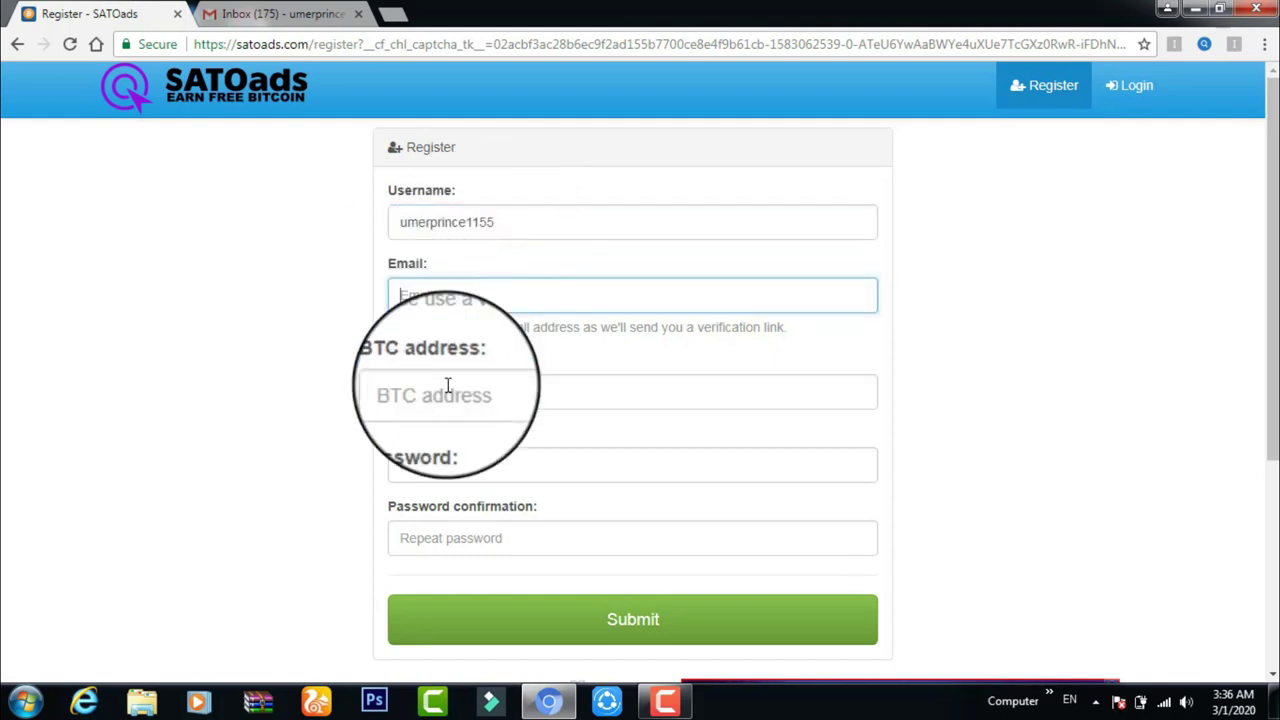
type("u")
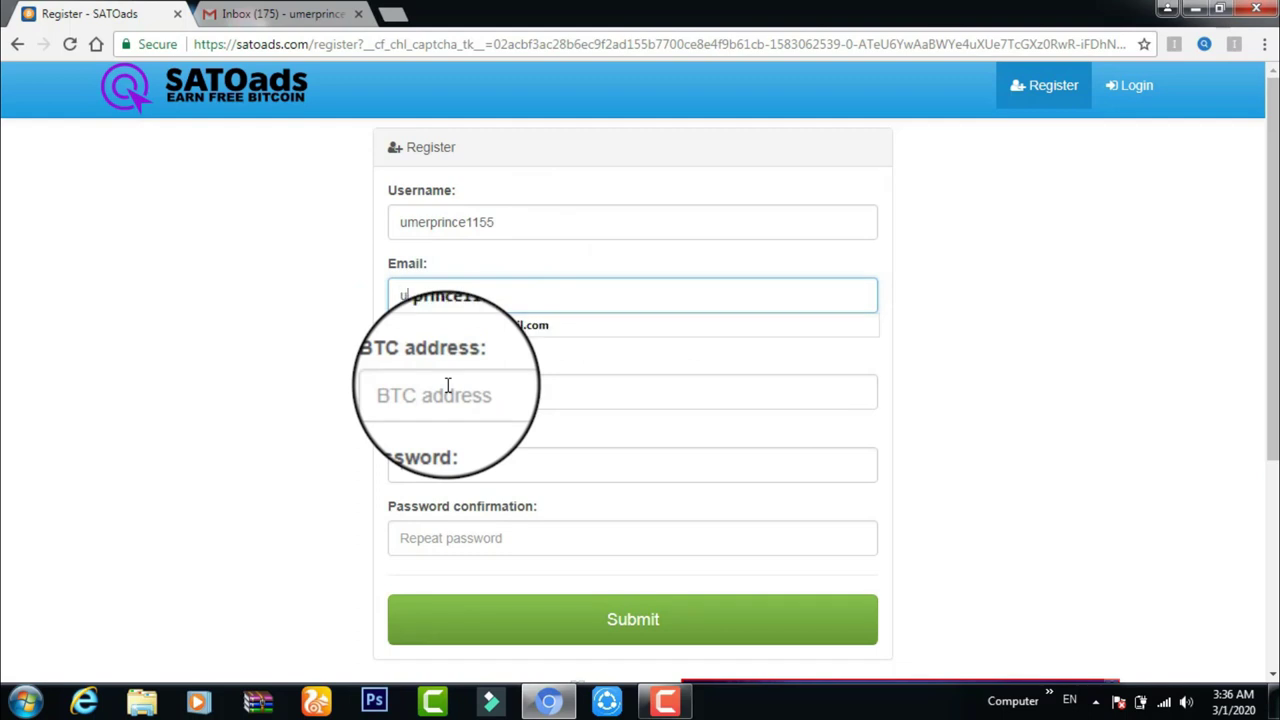
key("Down")
key("Tab")
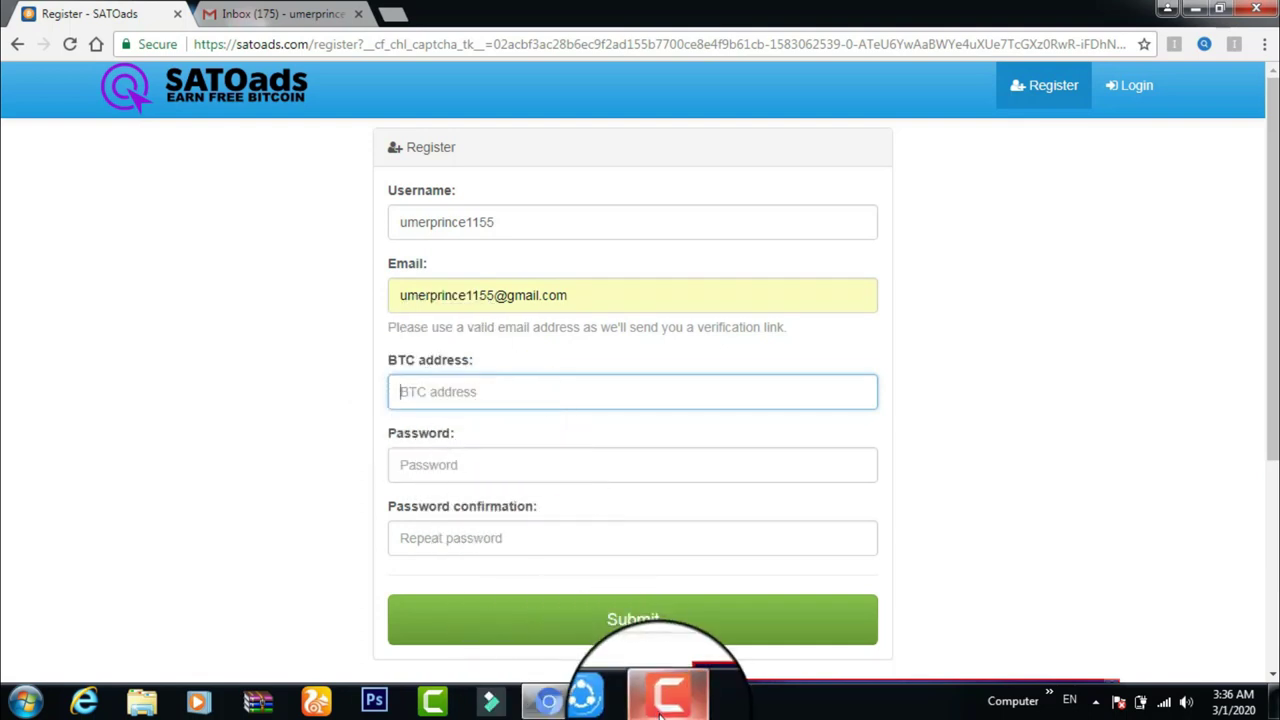
mouse_move(664, 700)
left_click(658, 655)
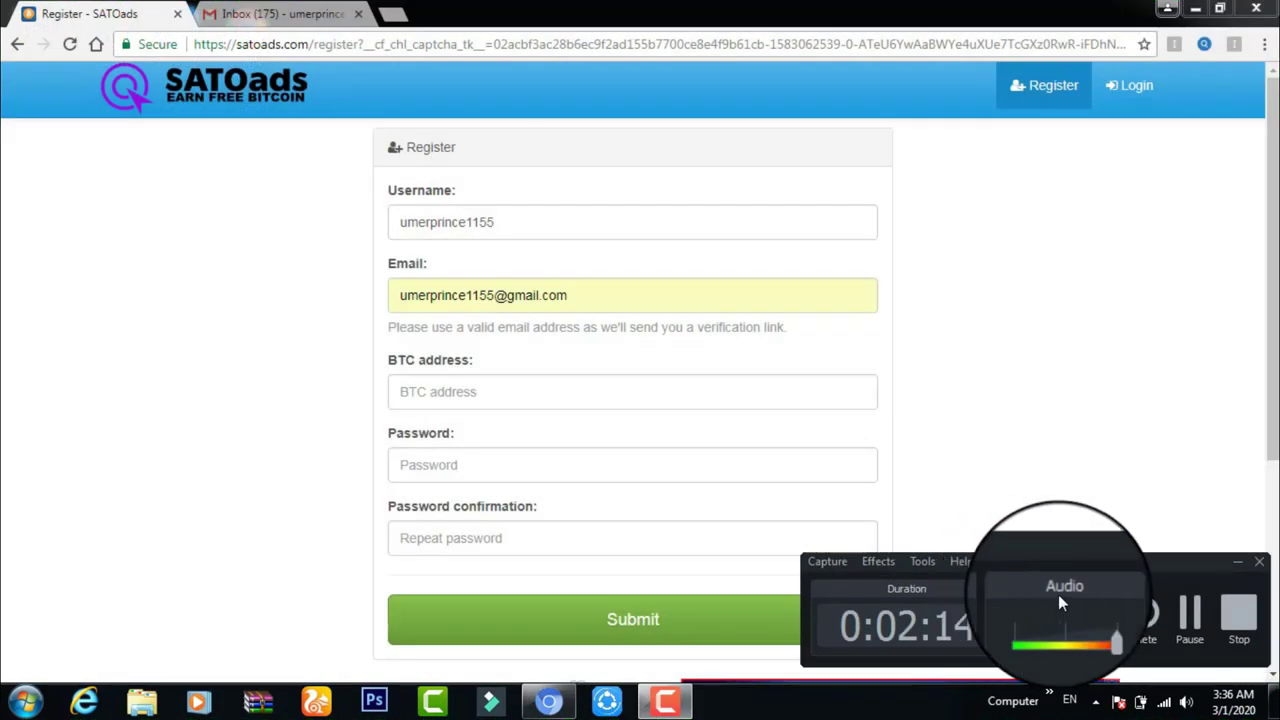
left_click(1183, 620)
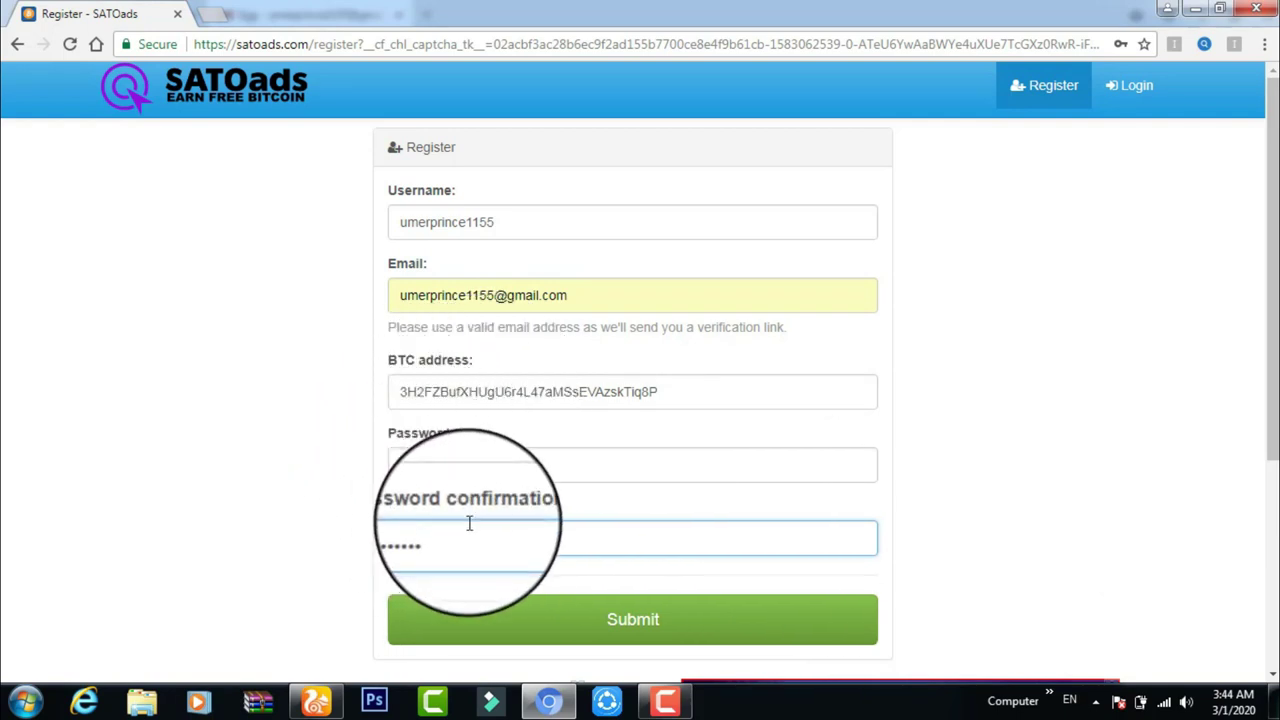
Step: Try to submit the SATOads registration, closing the advertisement and re-entering the password and its confirmation for another attempt
left_click(536, 629)
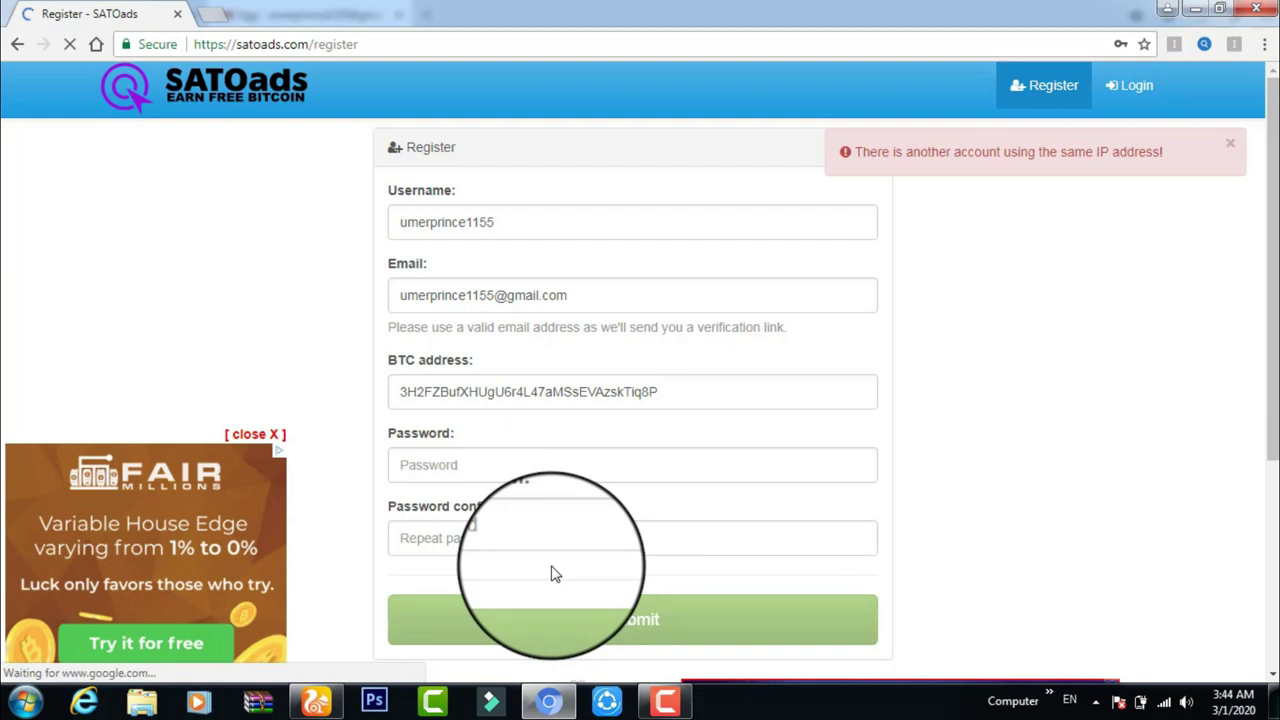
left_click(255, 434)
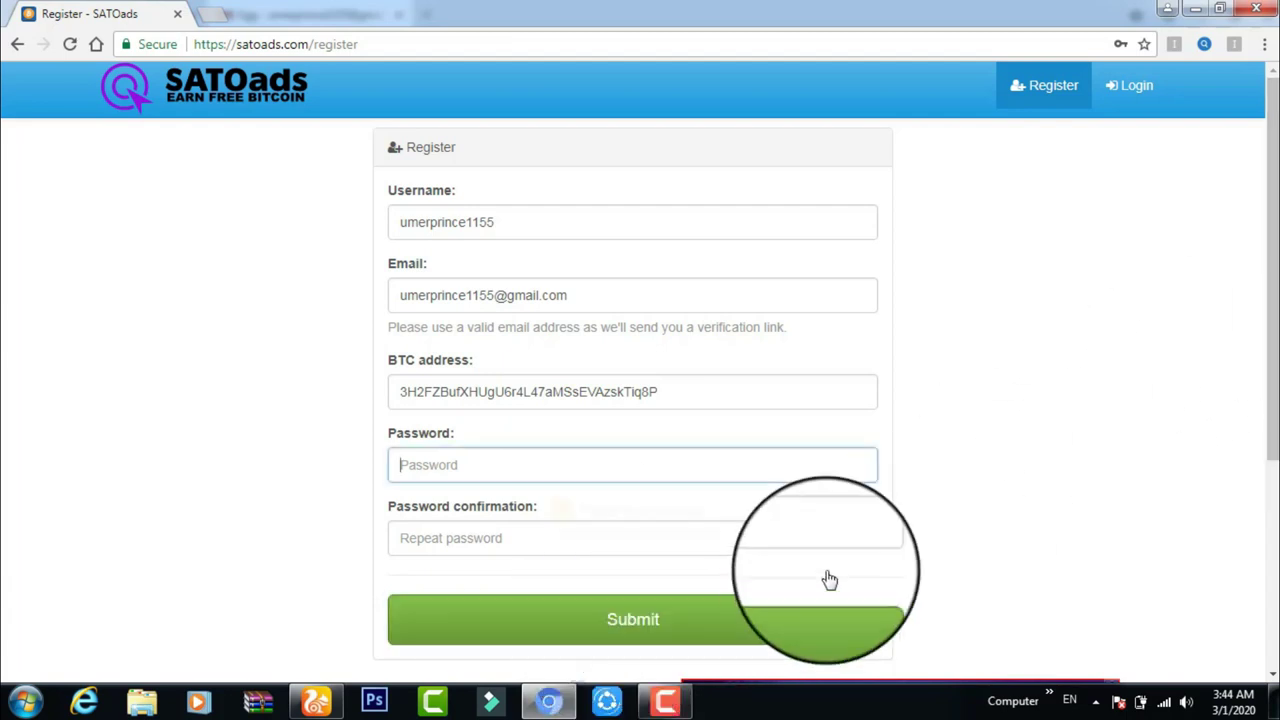
left_click(690, 598)
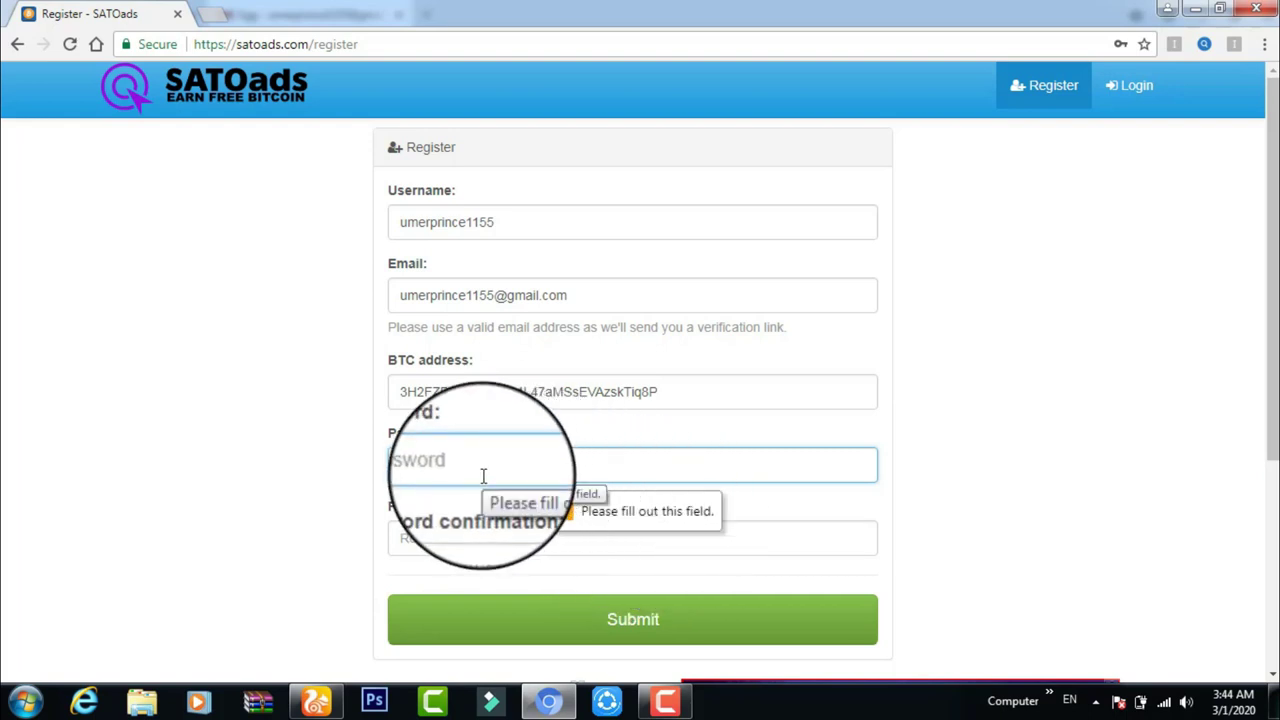
type("••")
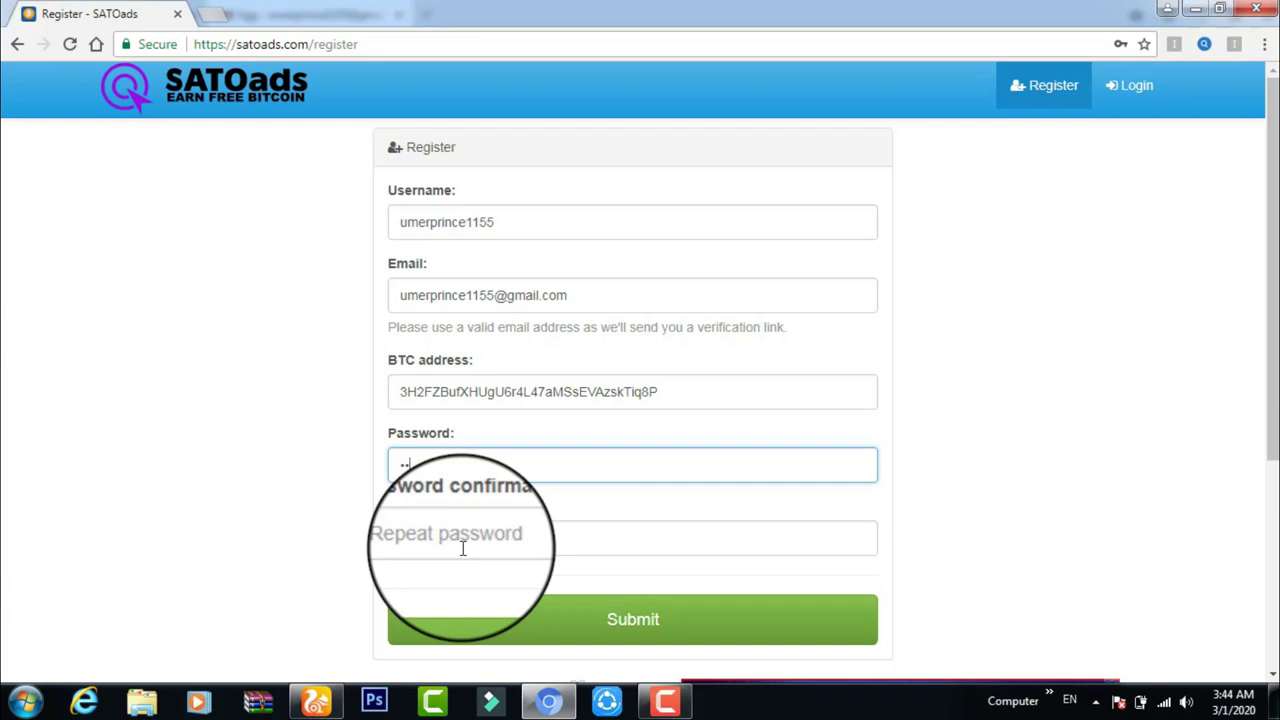
left_click(462, 548)
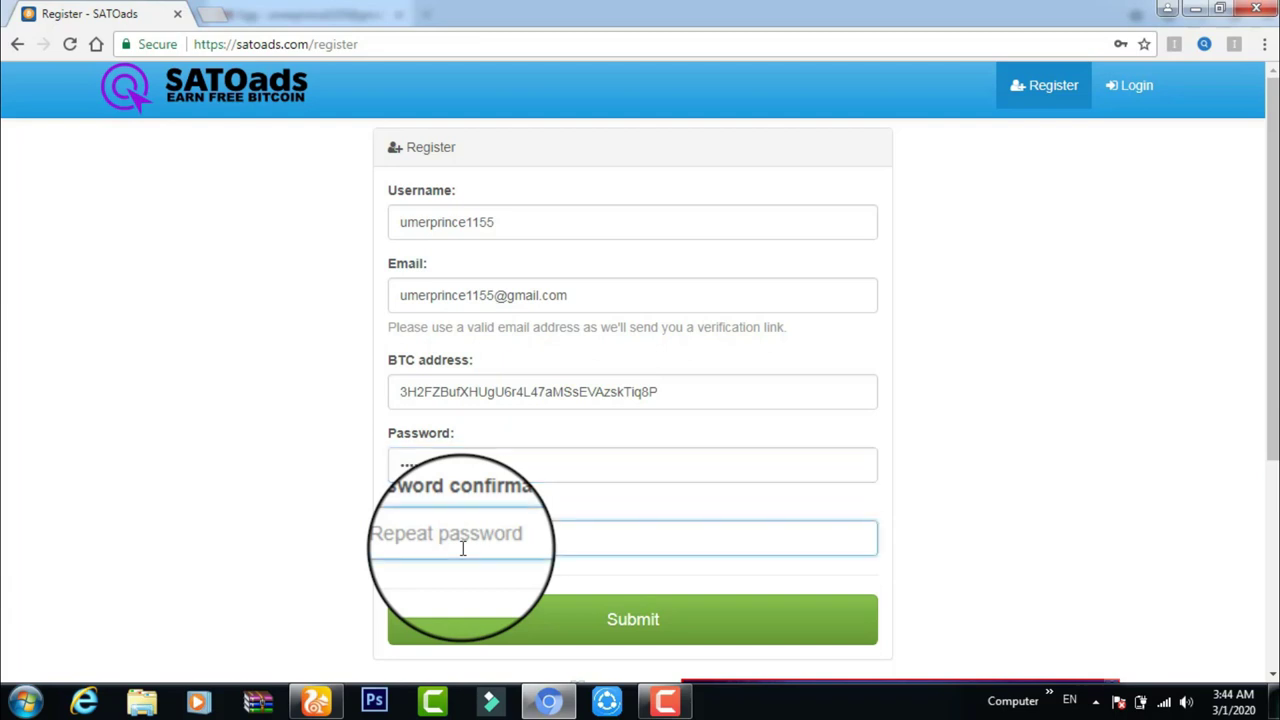
type("••••••••")
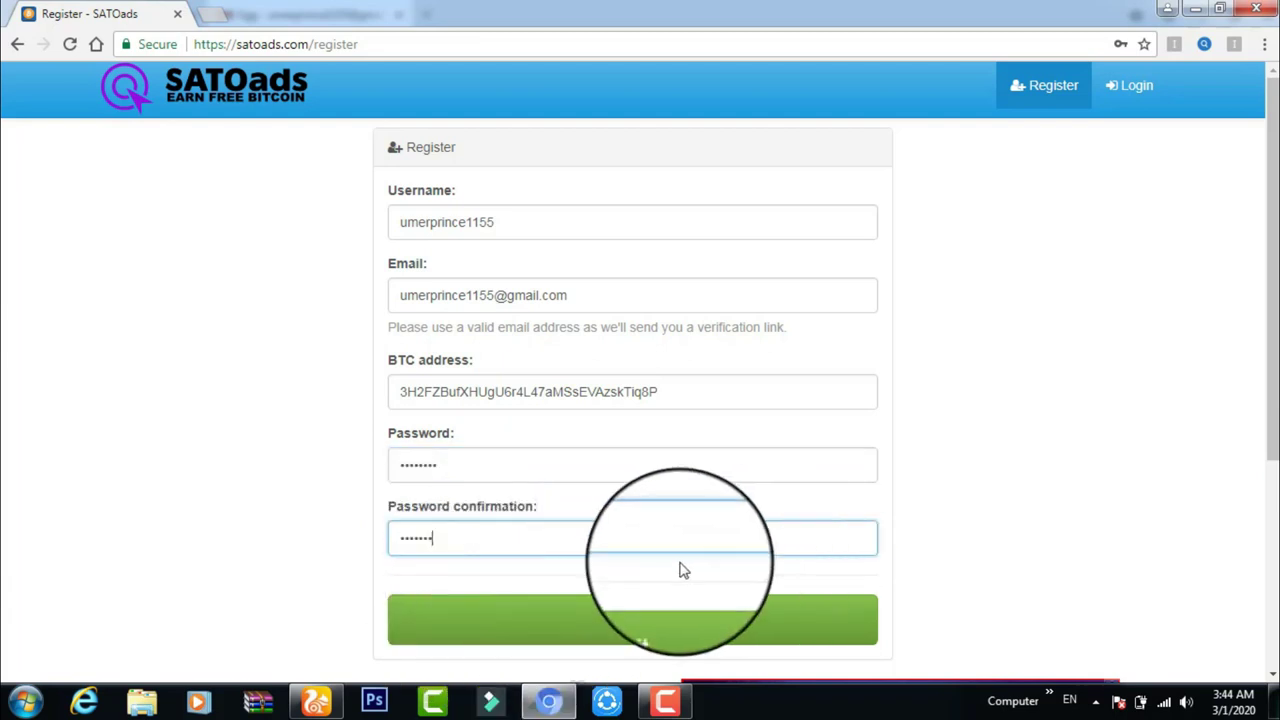
left_click(684, 598)
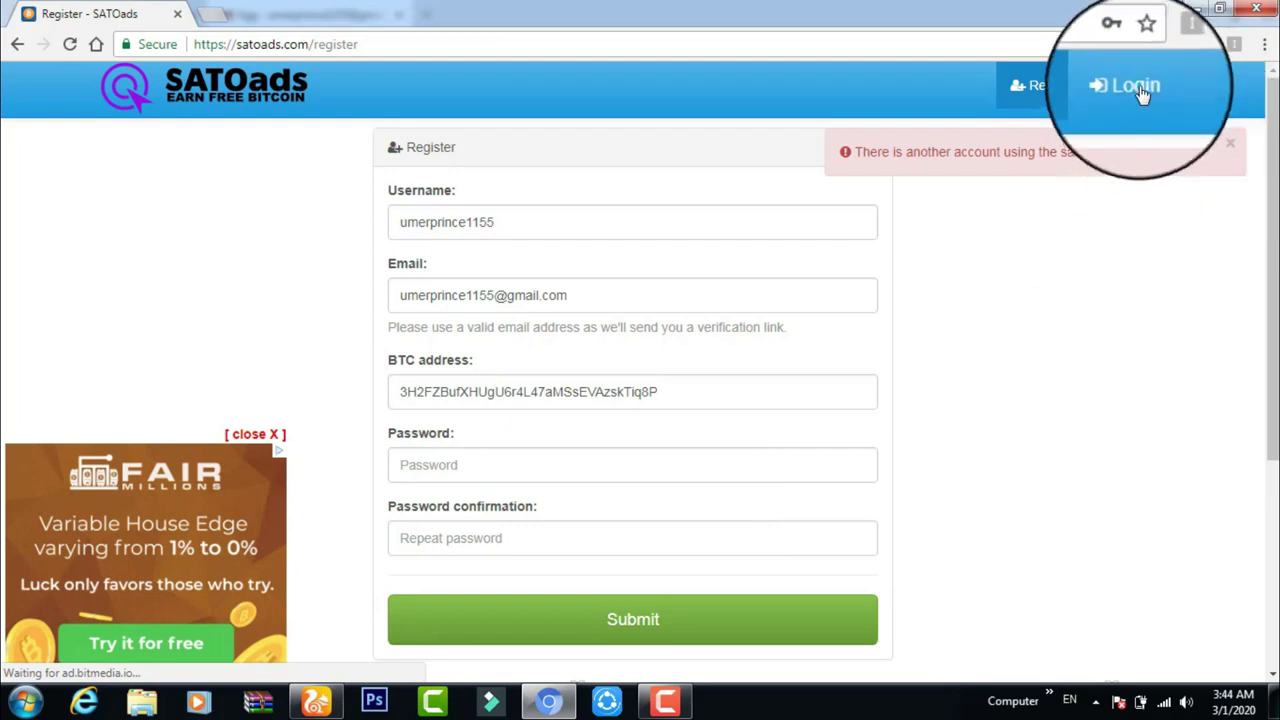
Step: Open the SATOads login page and fill in the account's username and password
left_click(1117, 147)
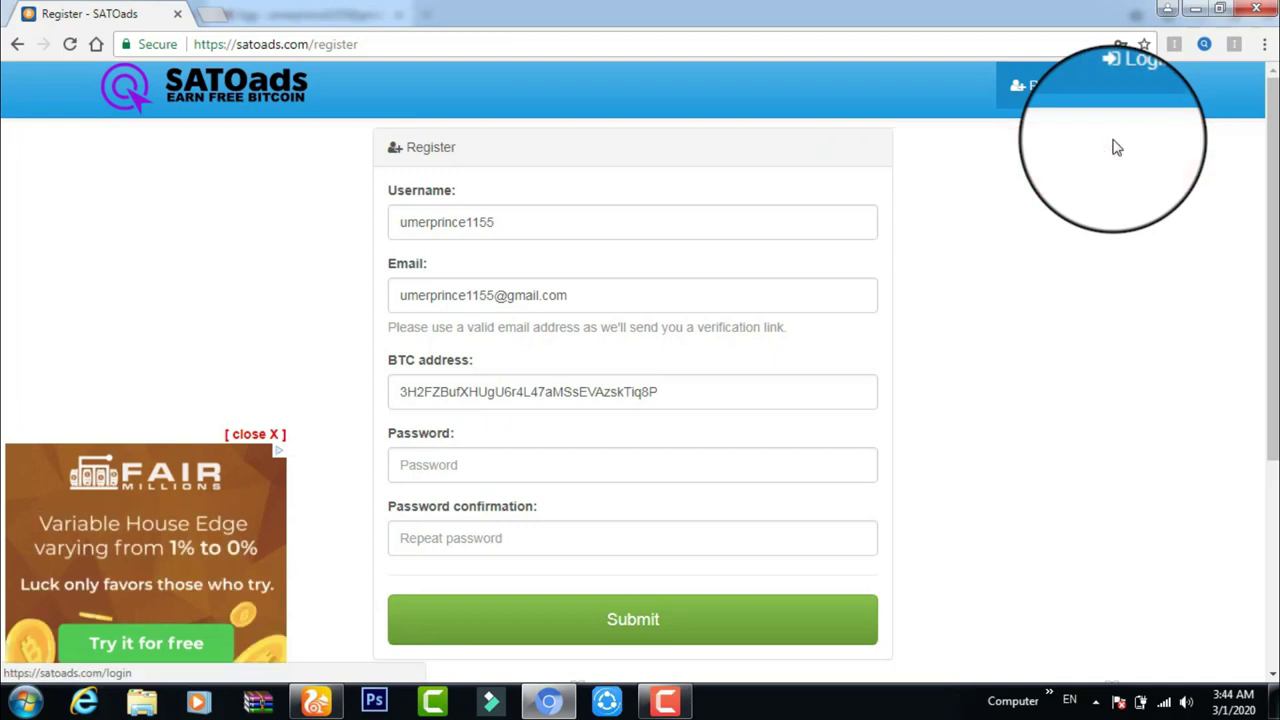
left_click(1117, 147)
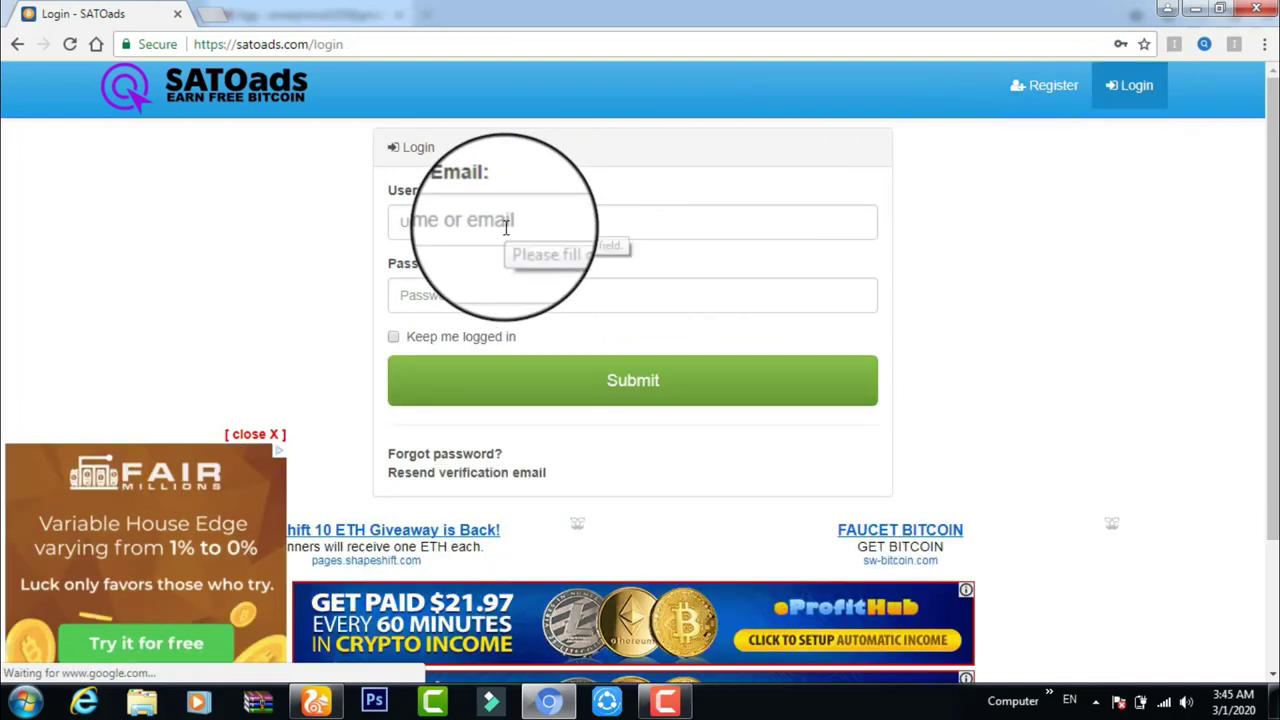
left_click(506, 228)
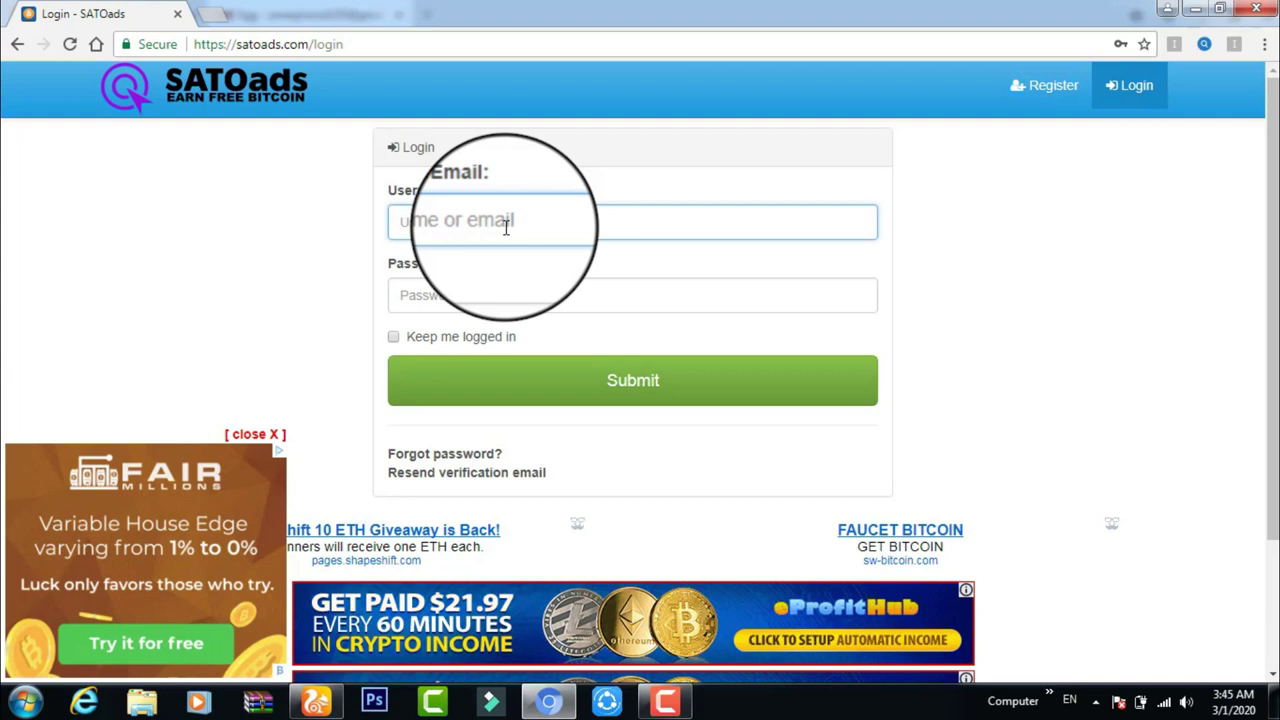
type("ist")
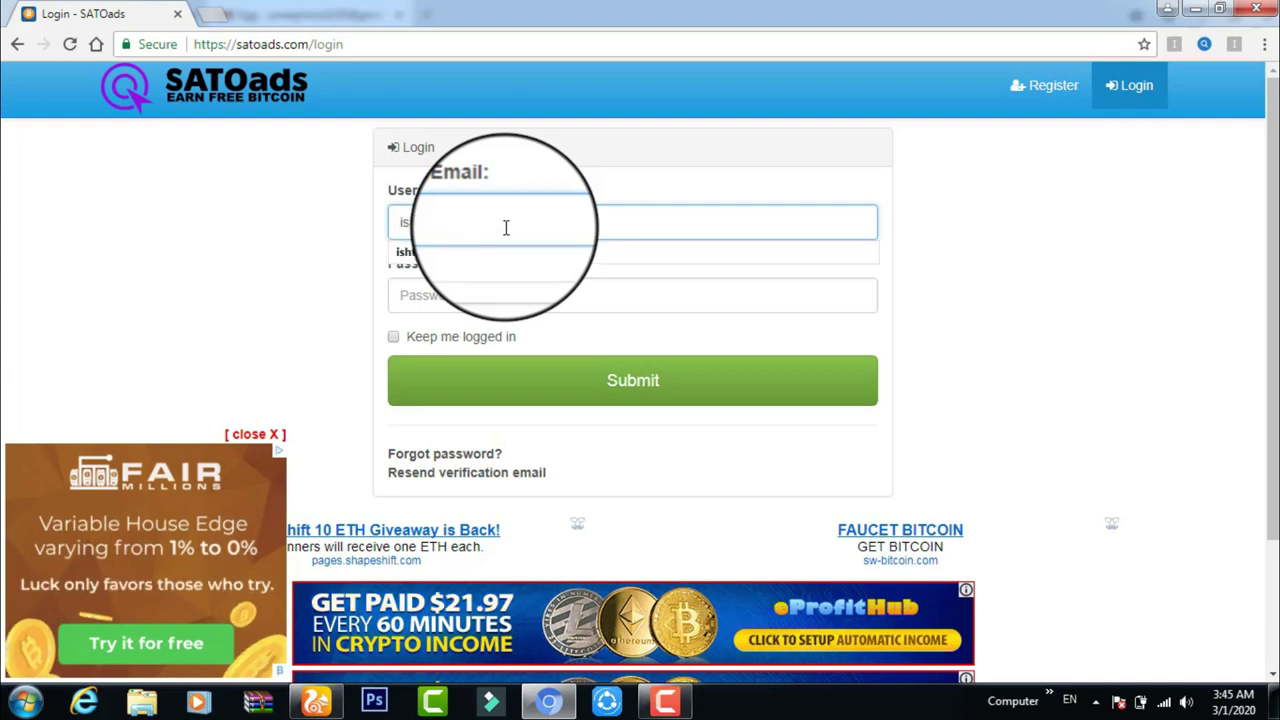
left_click(460, 303)
type("*****")
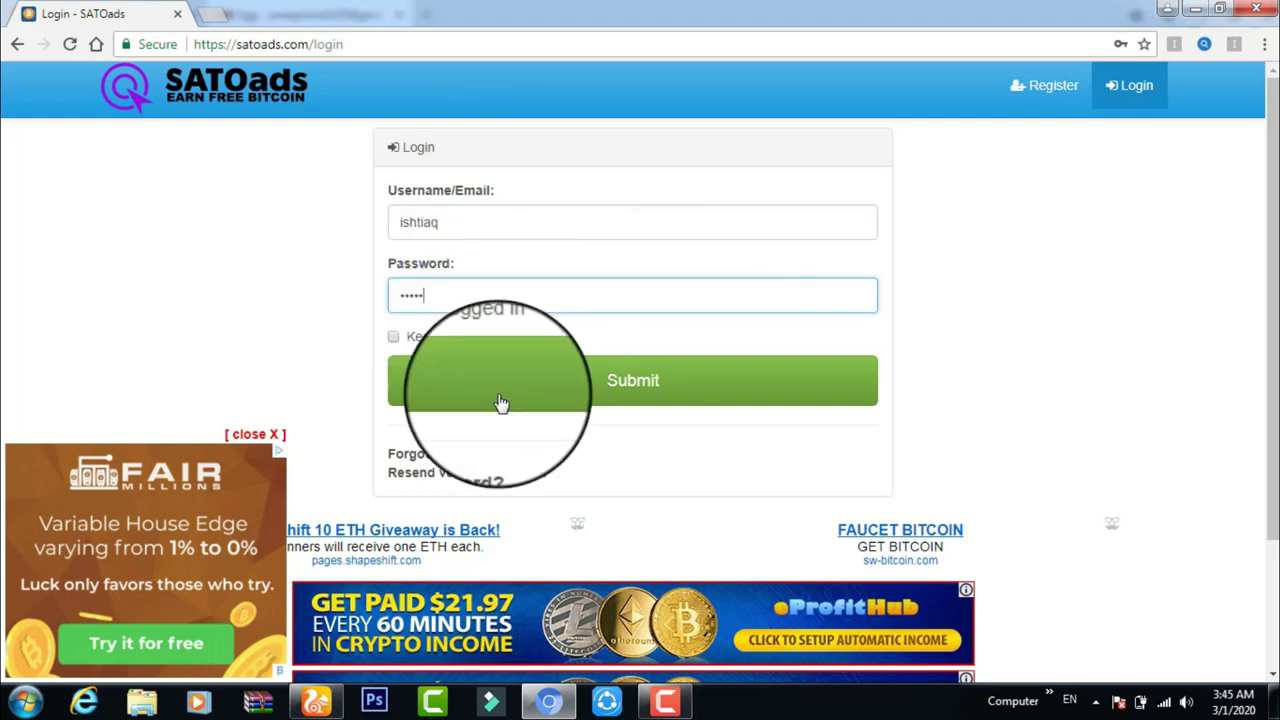
type("***")
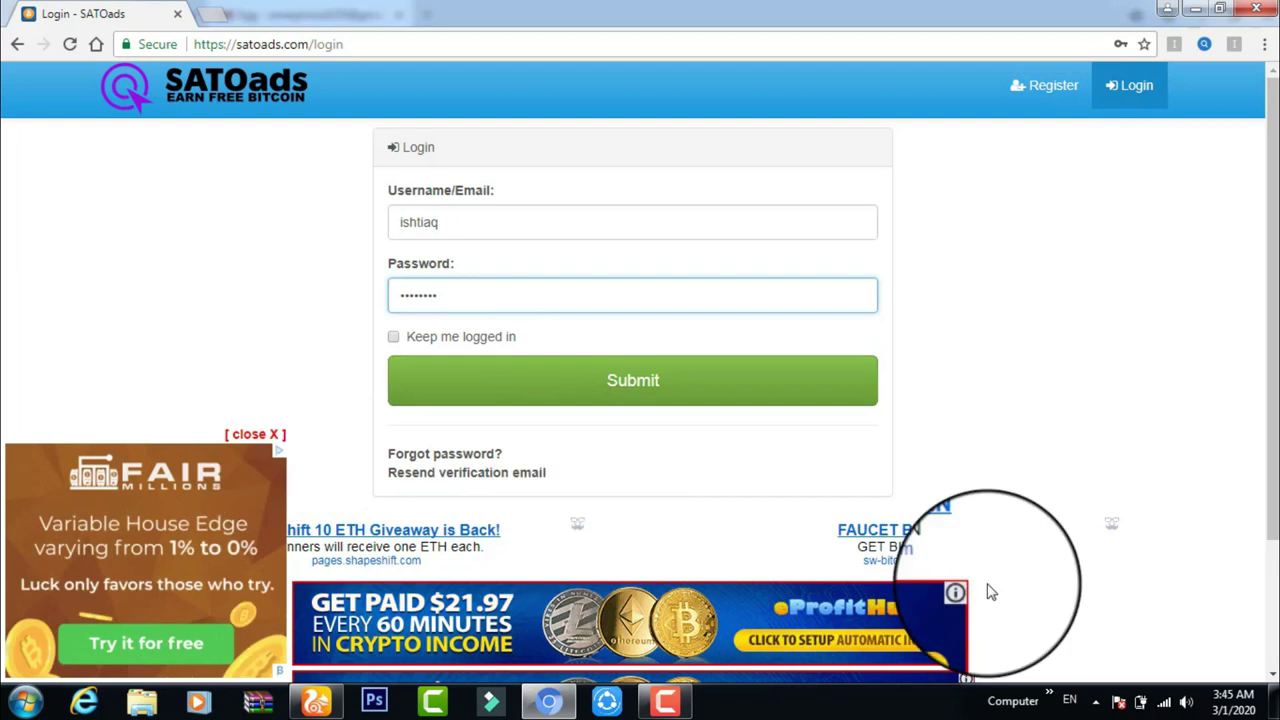
left_click(742, 417)
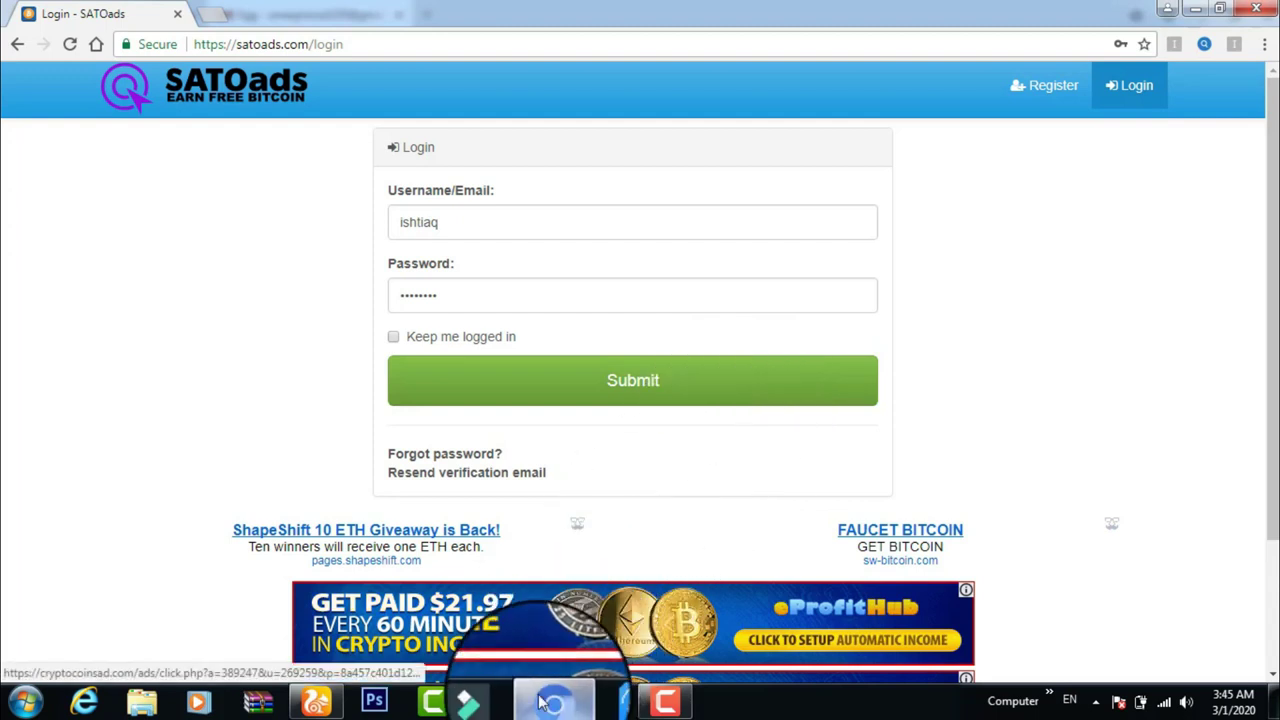
Step: Switch to the Gmail window in UC Browser and look through the mail folders down to Spam
mouse_move(316, 700)
left_click(311, 612)
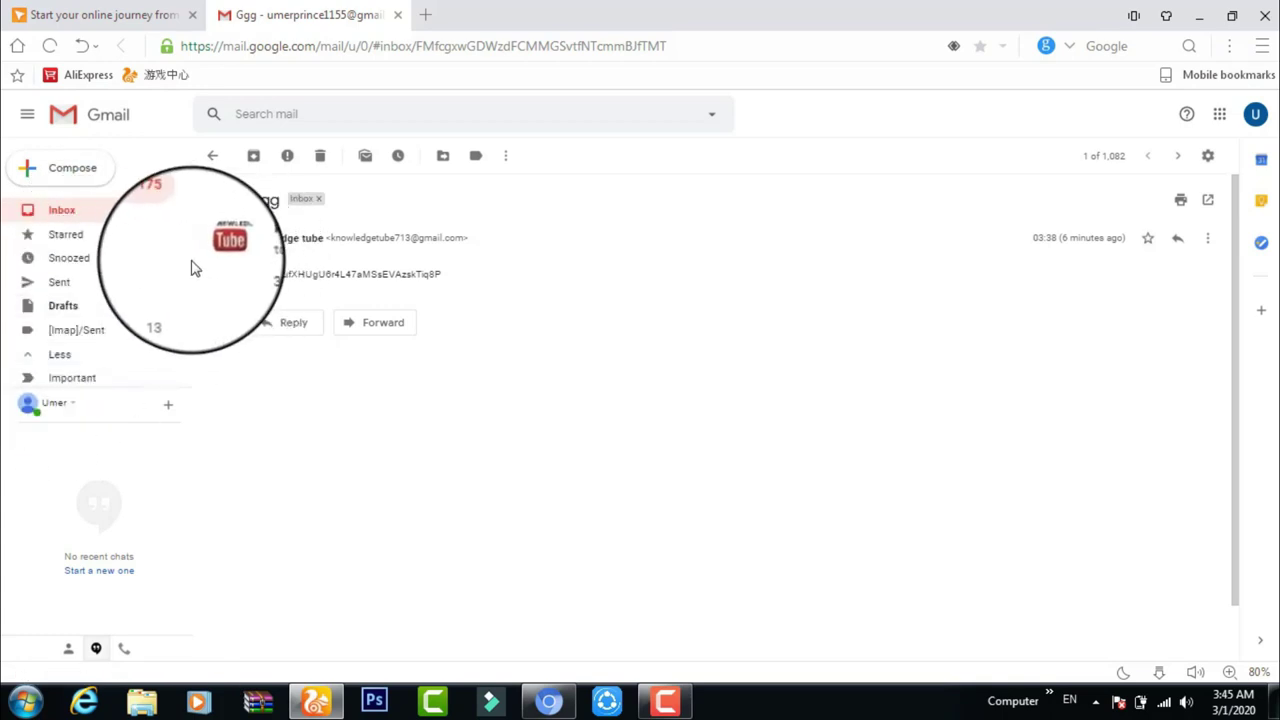
left_click_drag(190, 268, 190, 348)
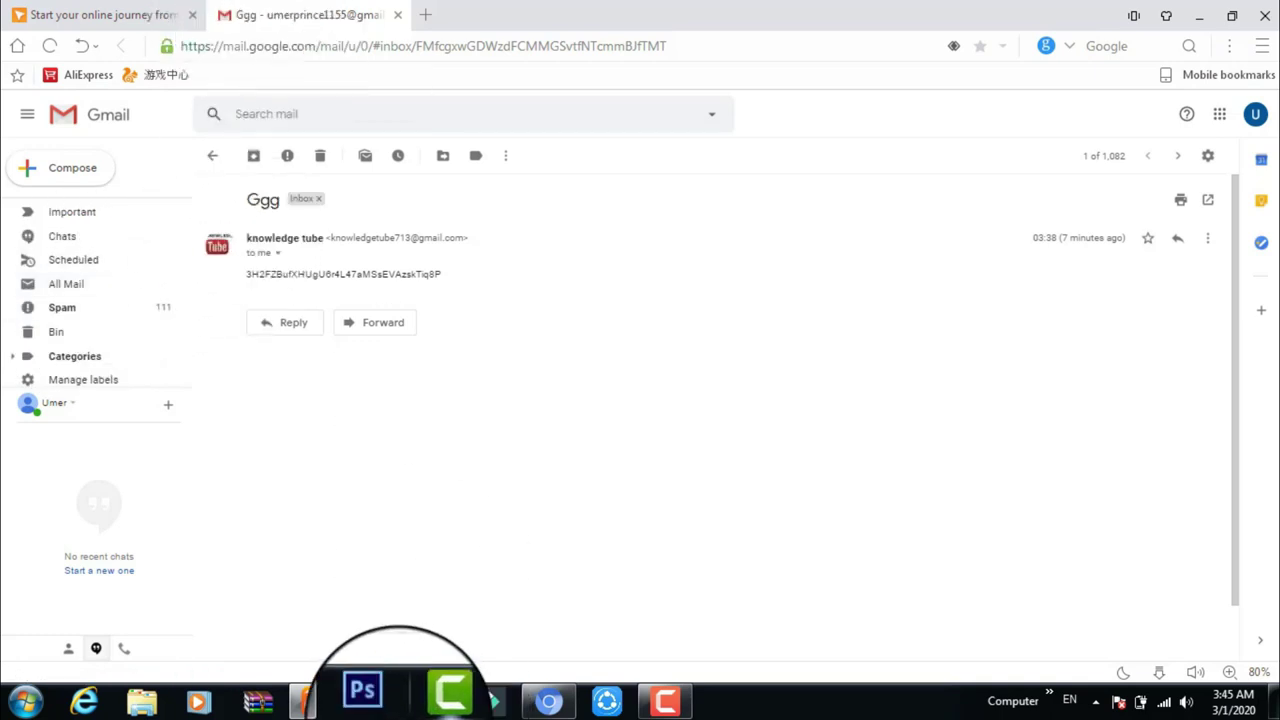
Step: Switch back to Chromium, submit the SATOads login and dismiss the floating advertisement on the account page
mouse_move(558, 705)
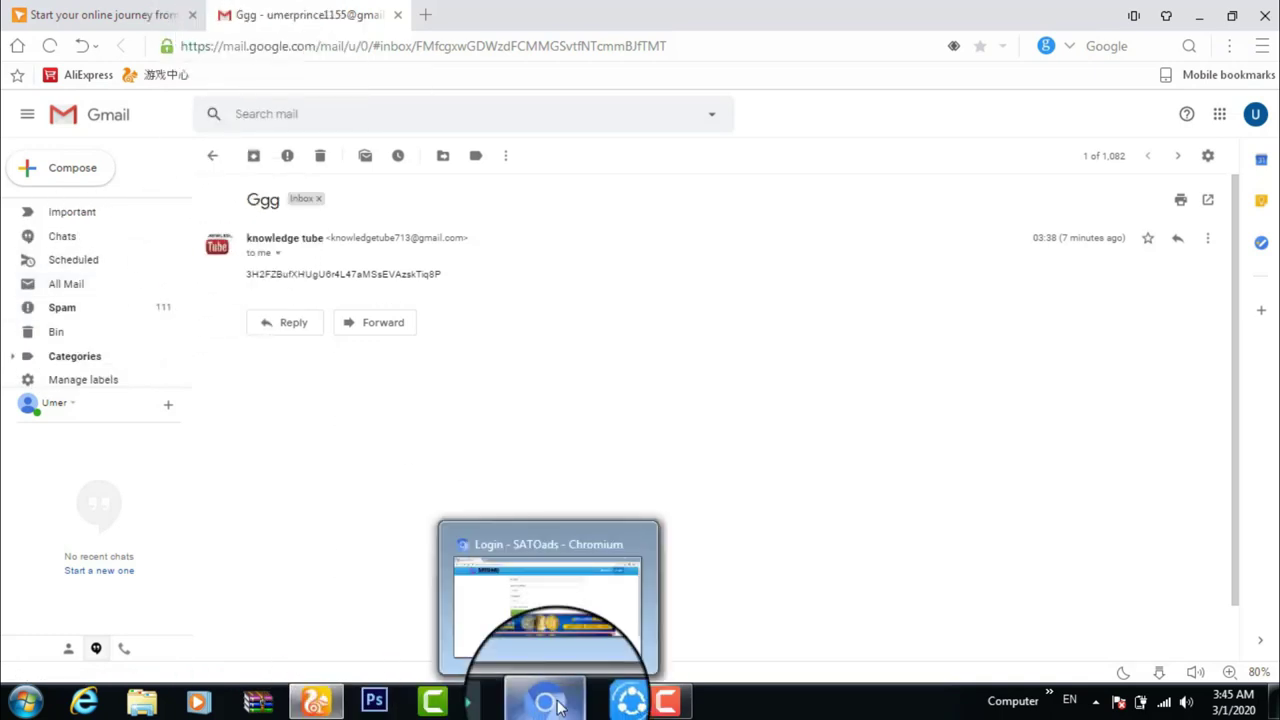
left_click(540, 622)
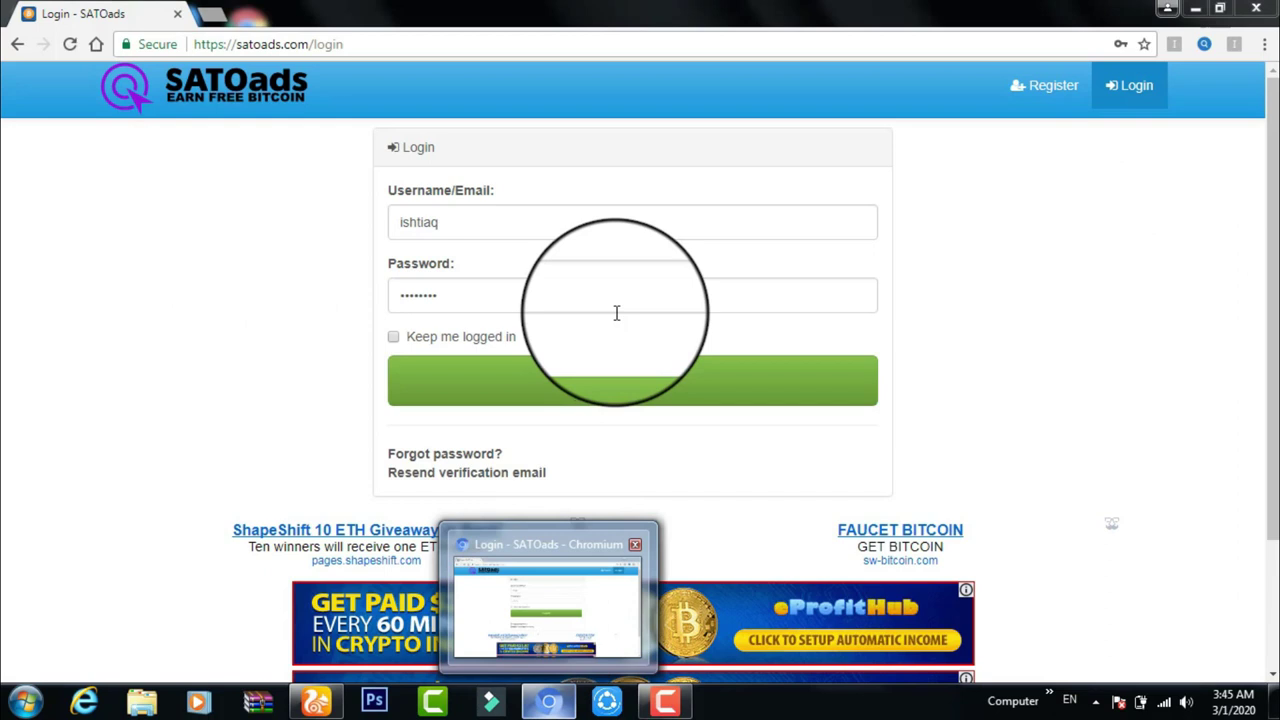
left_click(622, 402)
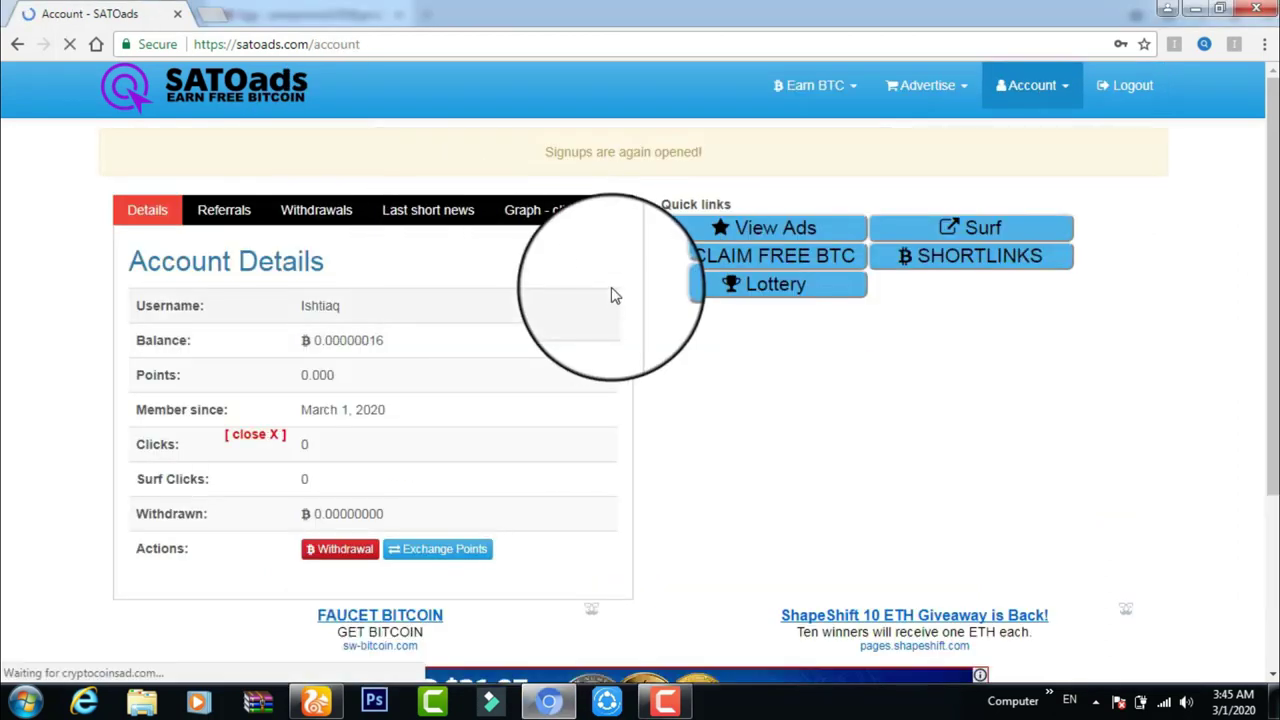
left_click(252, 435)
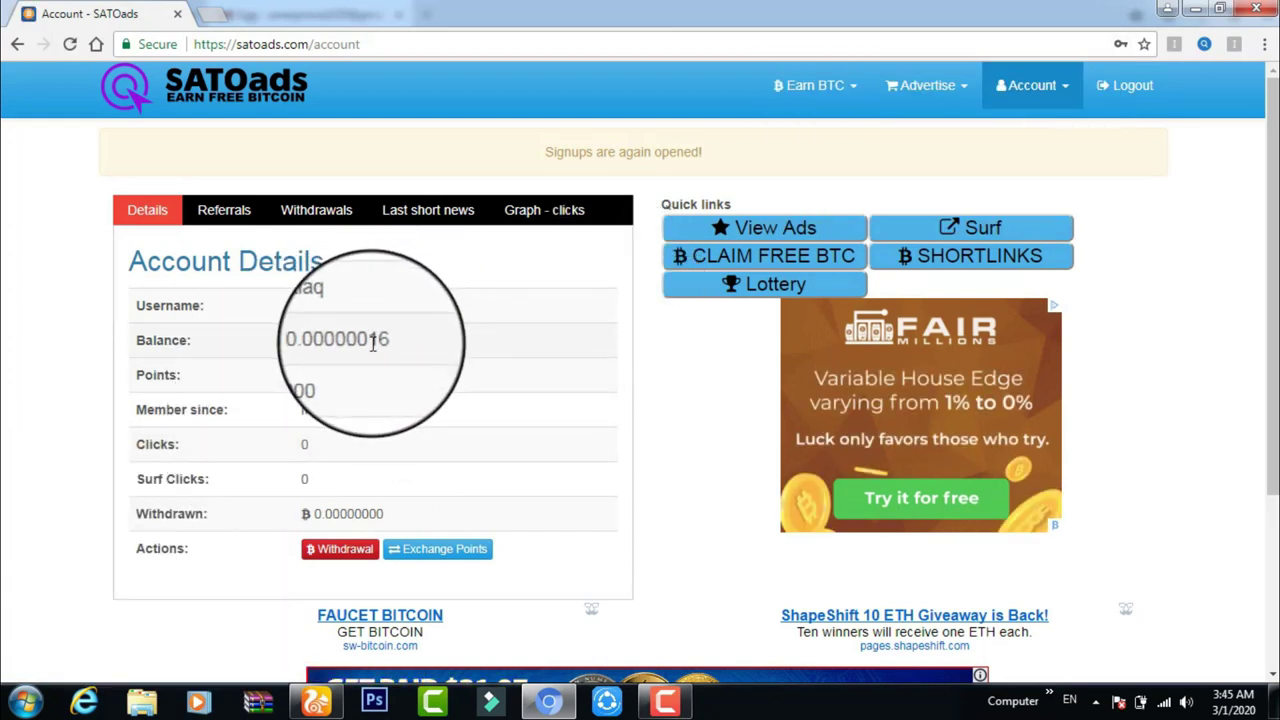
Step: Highlight the last digits of the account balance, and open View Ads to examine the listed rewards and durations
left_click_drag(372, 342, 390, 341)
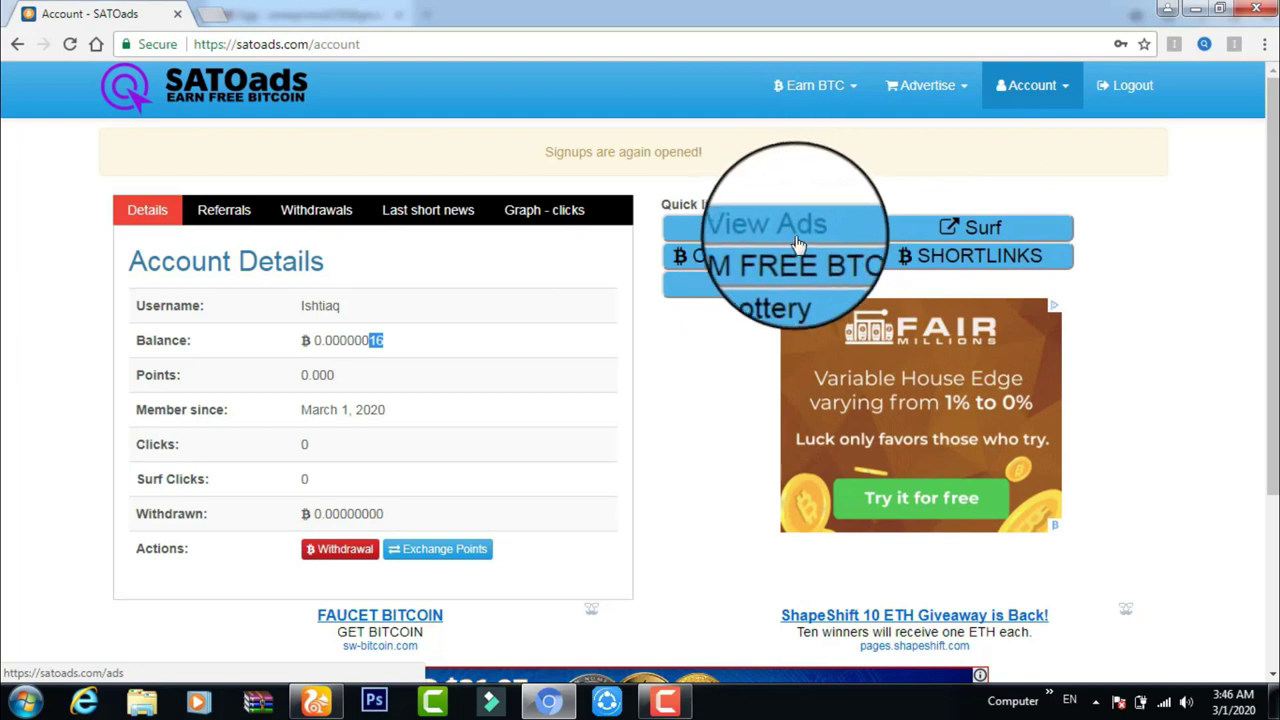
left_click(765, 232)
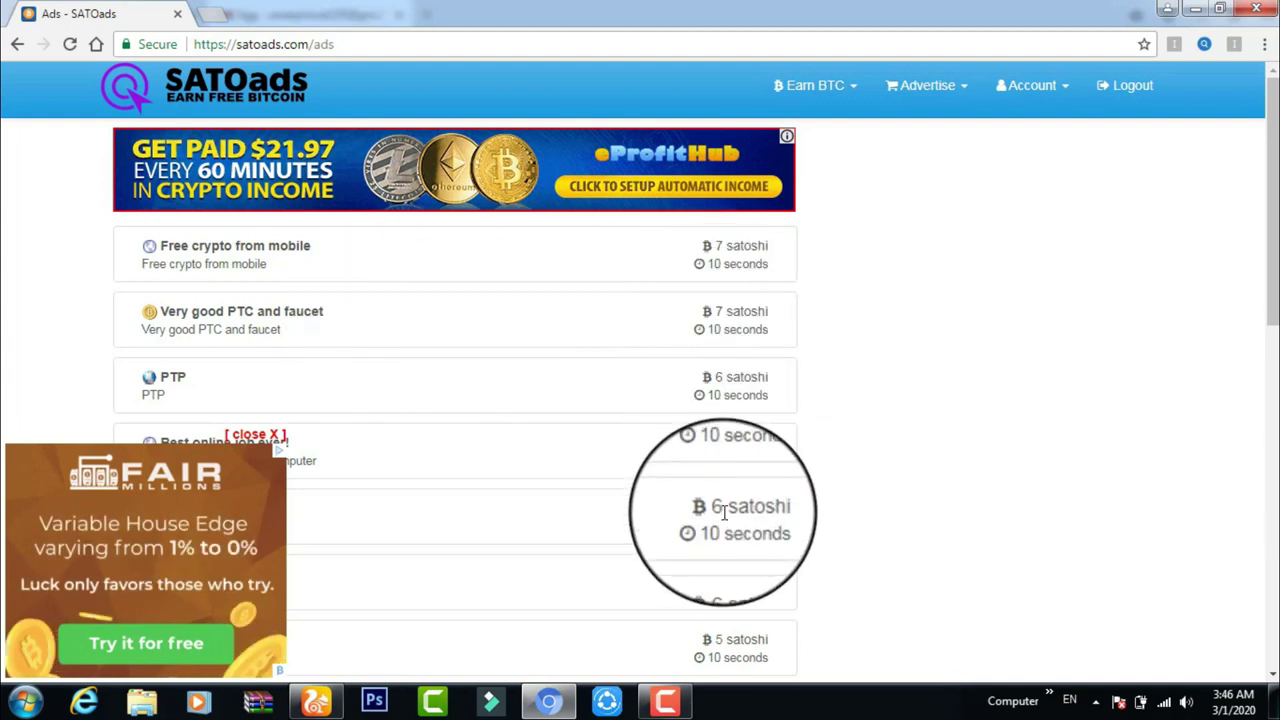
mouse_move(1274, 276)
left_mouse_down()
mouse_move(1273, 576)
mouse_move(1270, 271)
left_mouse_up()
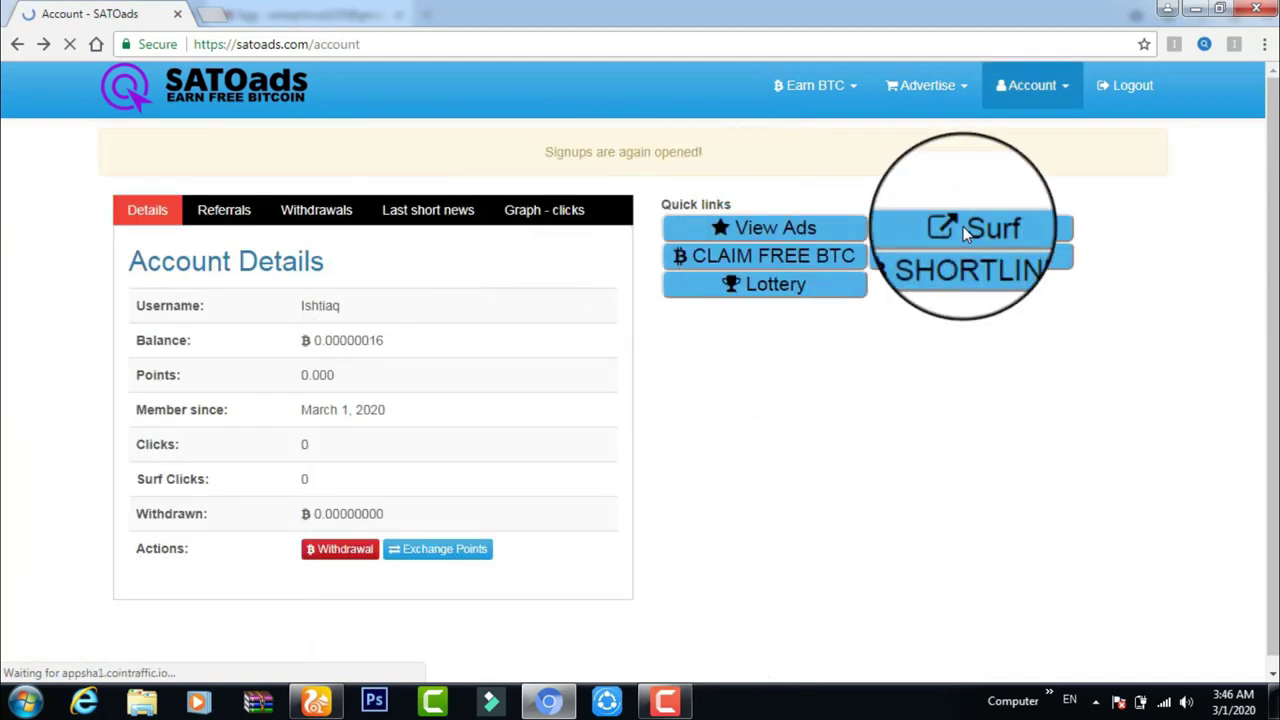
Step: Open the Surf page, dismiss its floating advertisement to examine the offered reward, and return to the account page
left_click(963, 229)
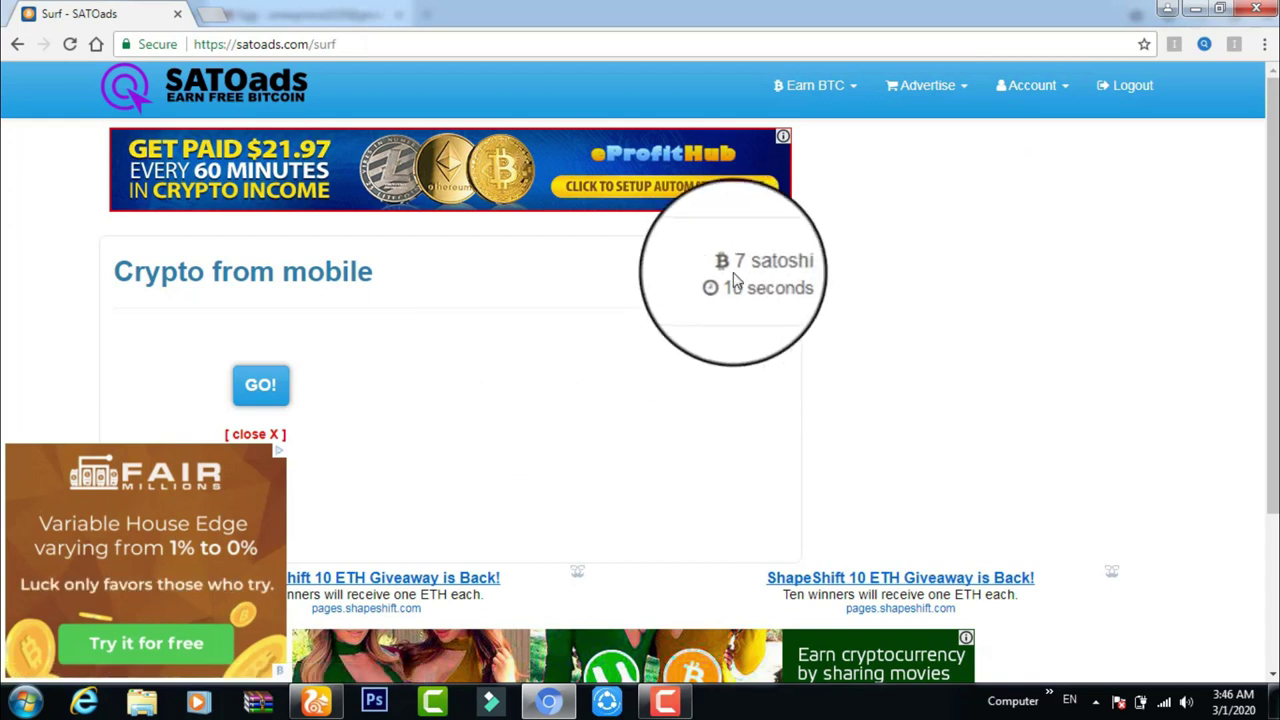
left_click(275, 439)
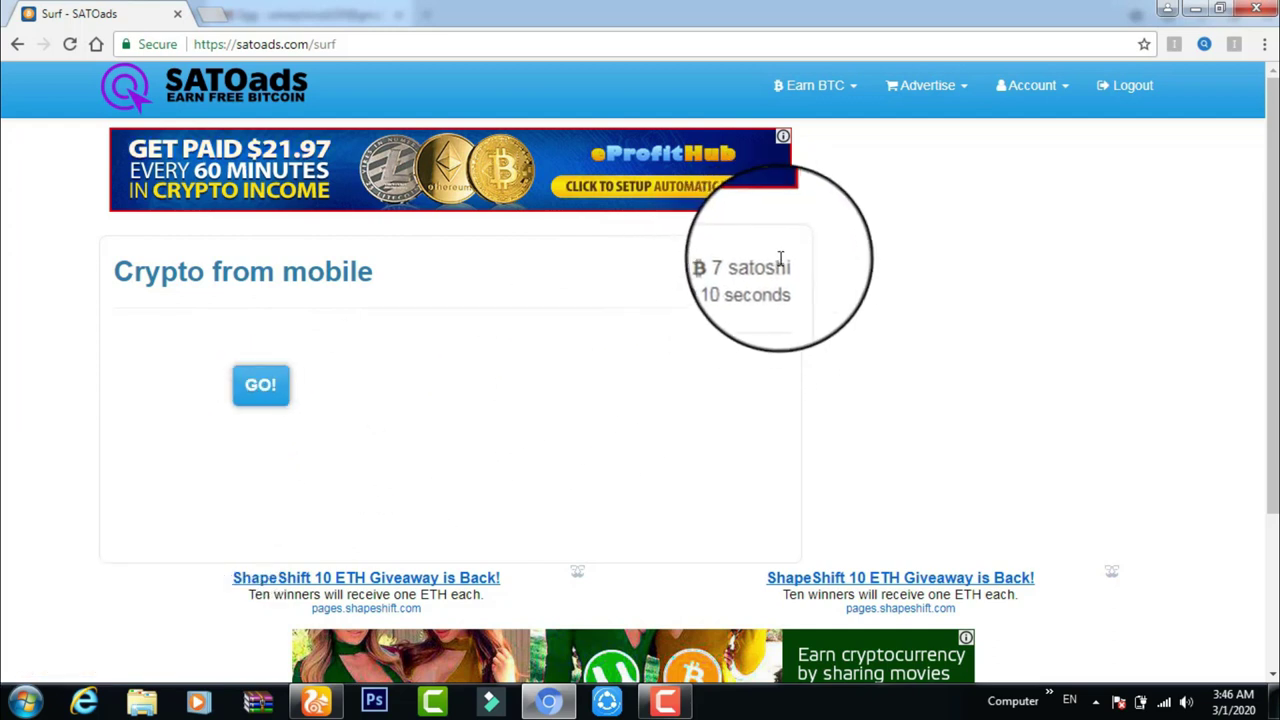
left_click(16, 46)
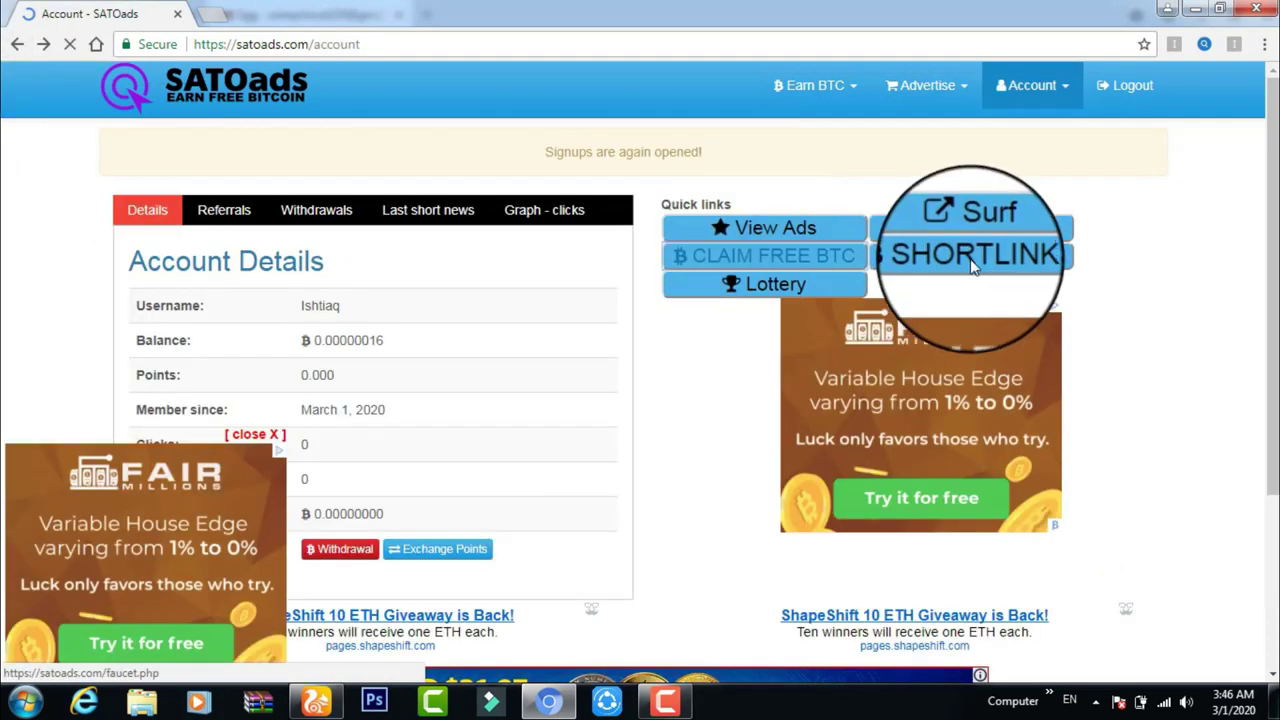
Step: Open the Claim Free BTC page, check its current rate and dismiss the floating advertisement
left_click(766, 258)
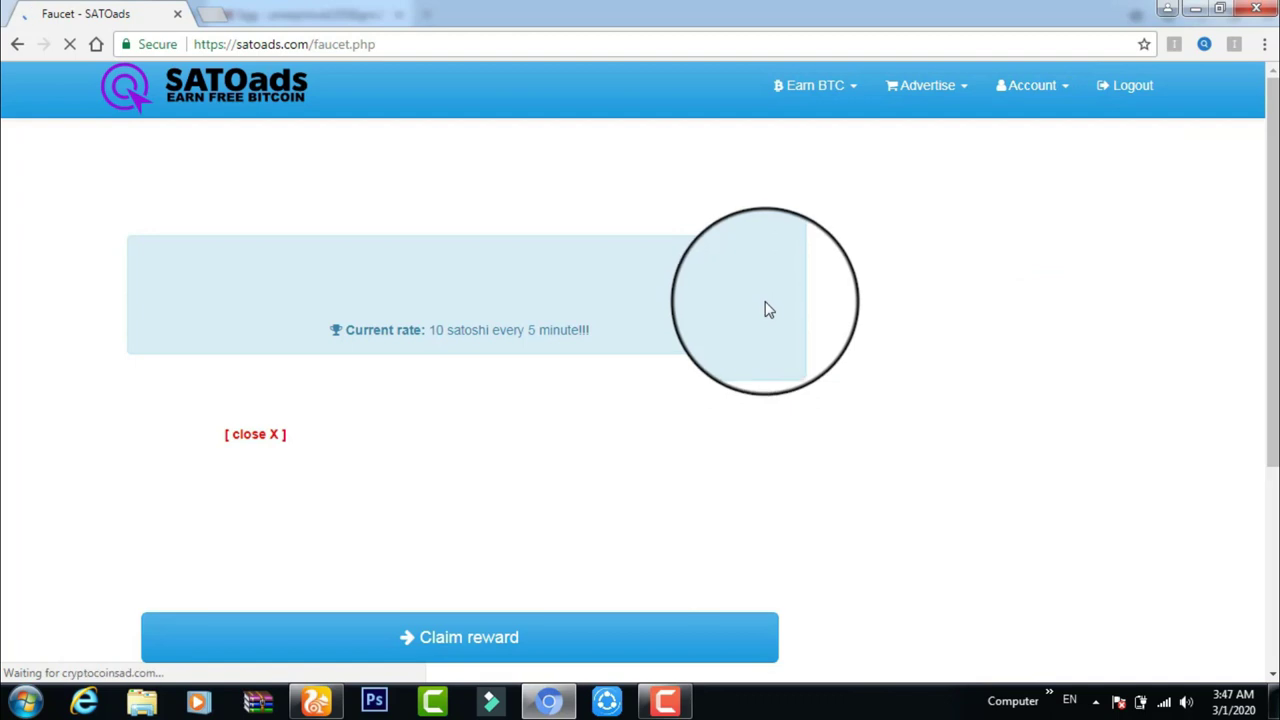
double_click(443, 330)
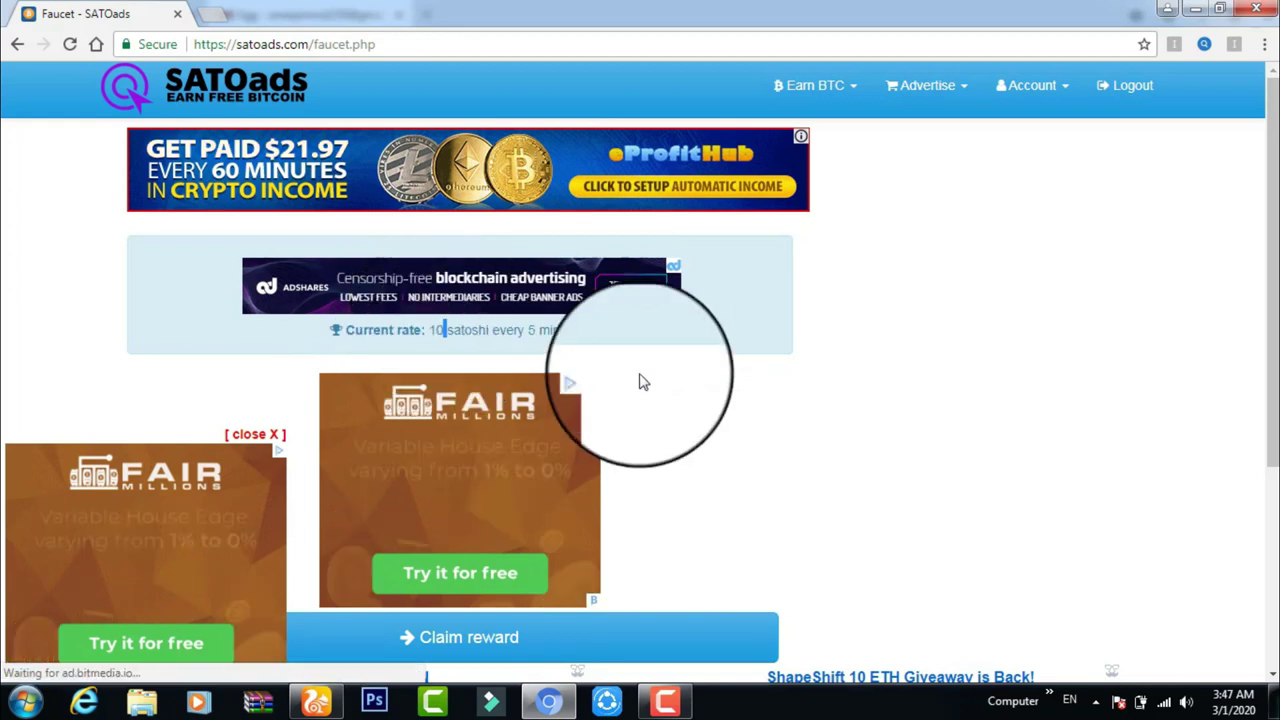
left_click(258, 440)
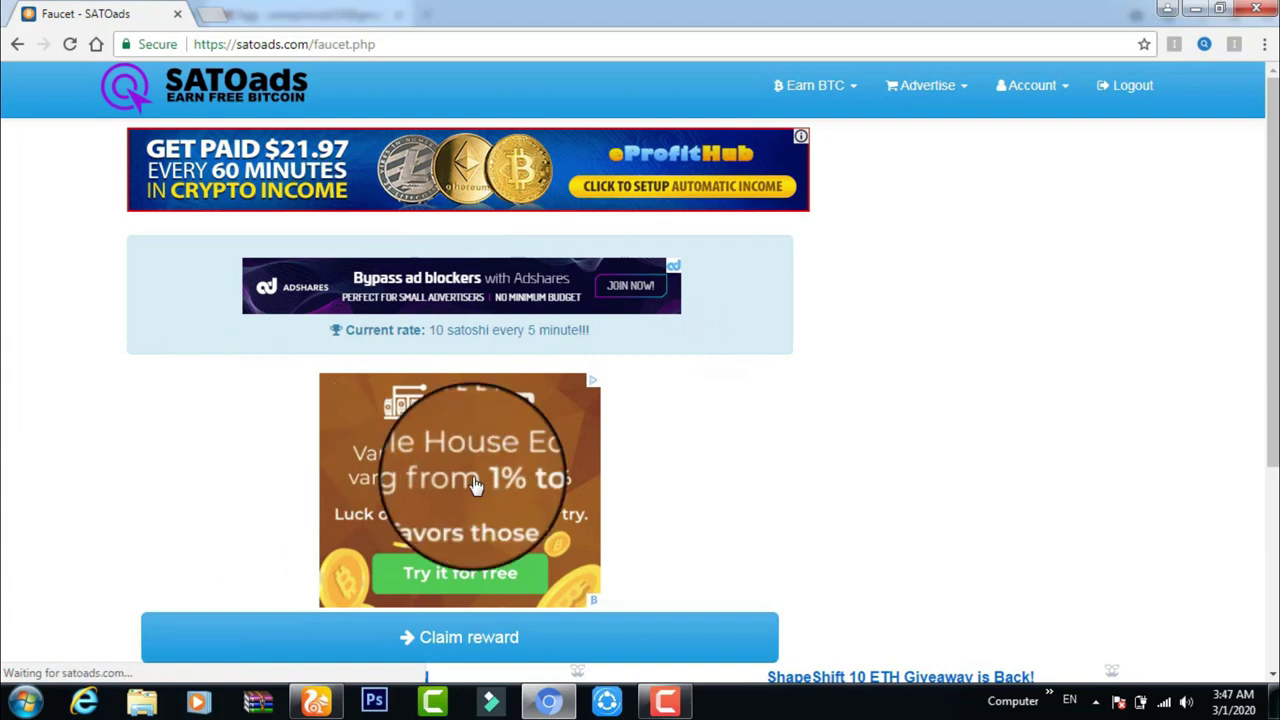
Step: Claim the faucet reward, closing the advertisement over the dialog and entering the displayed CAPTCHA characters
left_click_drag(1272, 304, 1272, 382)
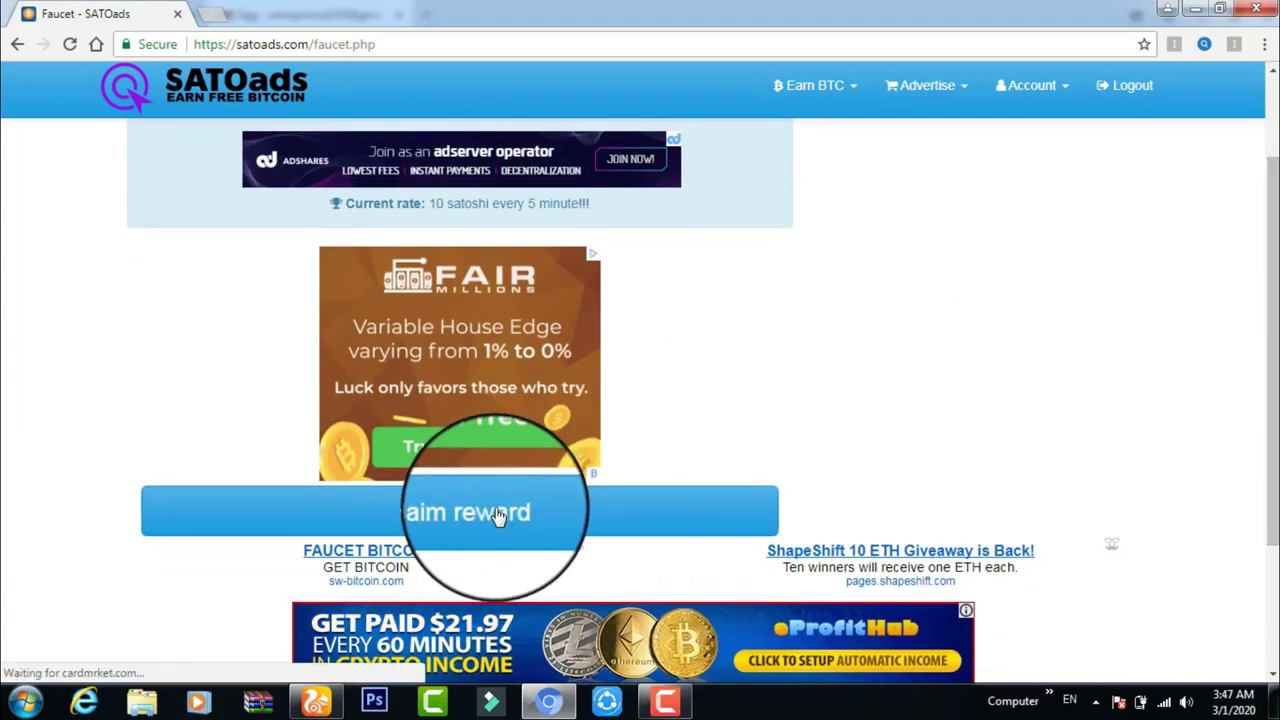
left_click(471, 529)
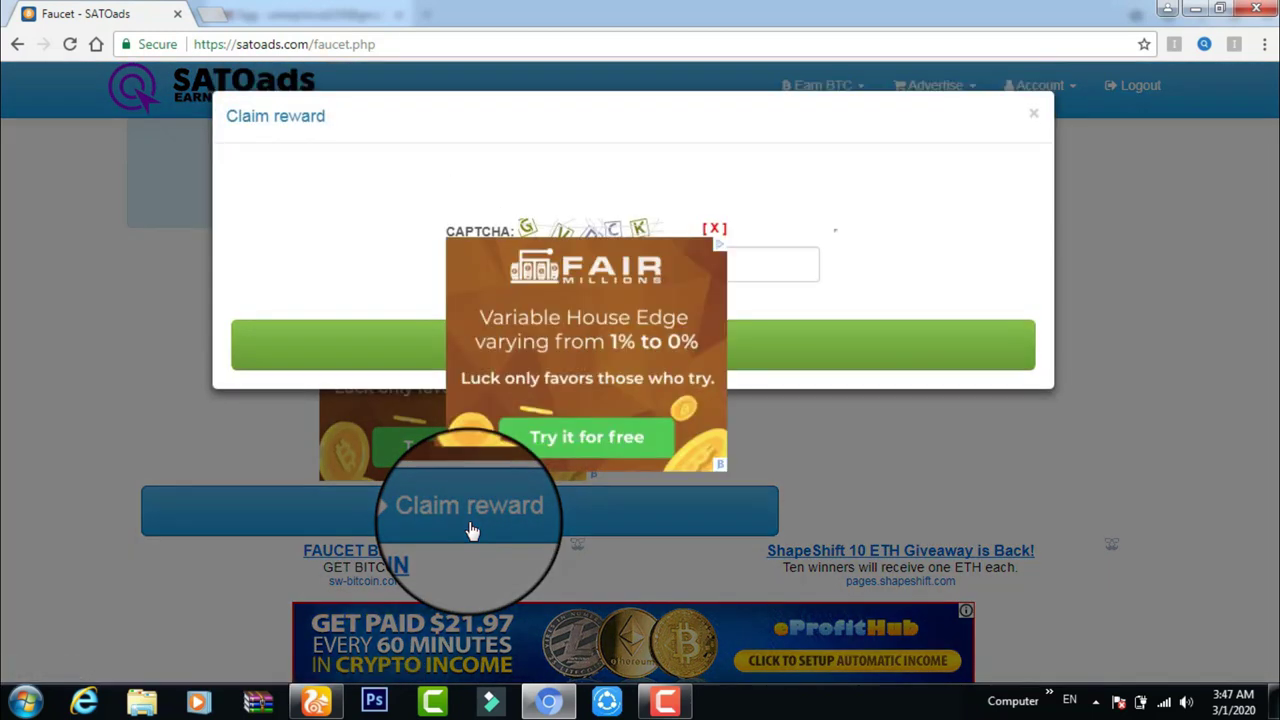
left_click(716, 238)
left_click(477, 259)
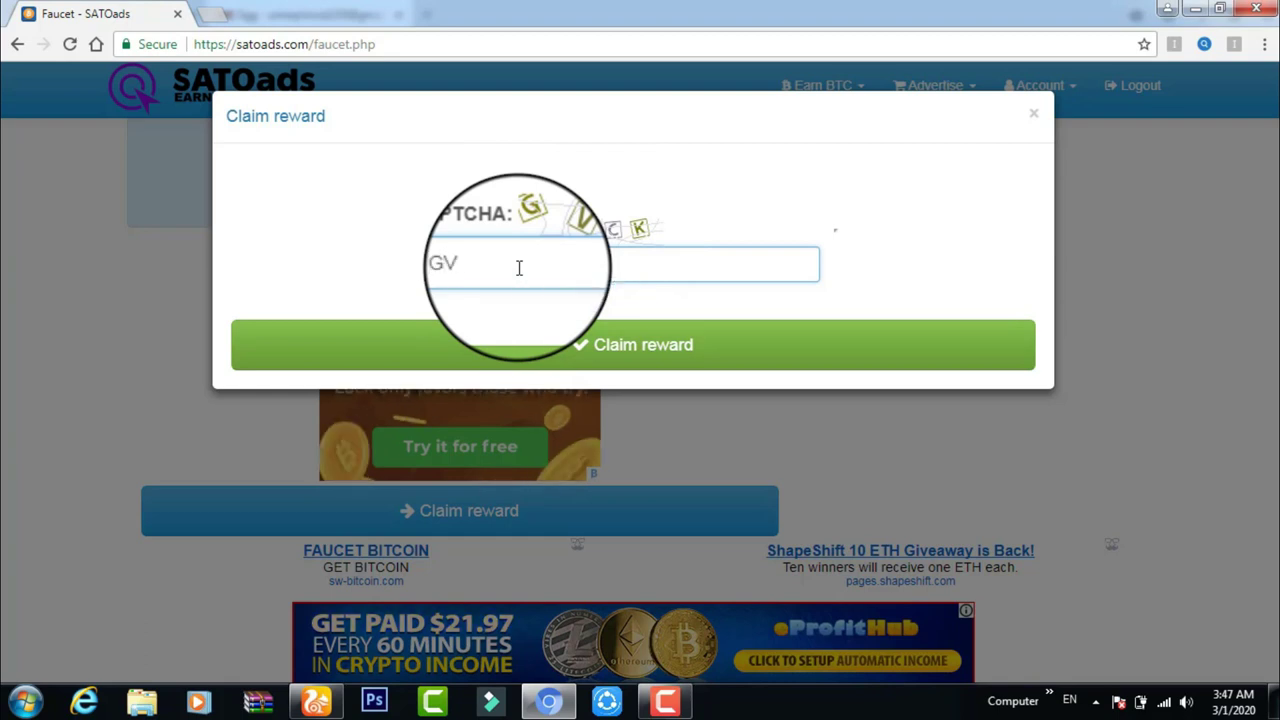
type("GVDCK")
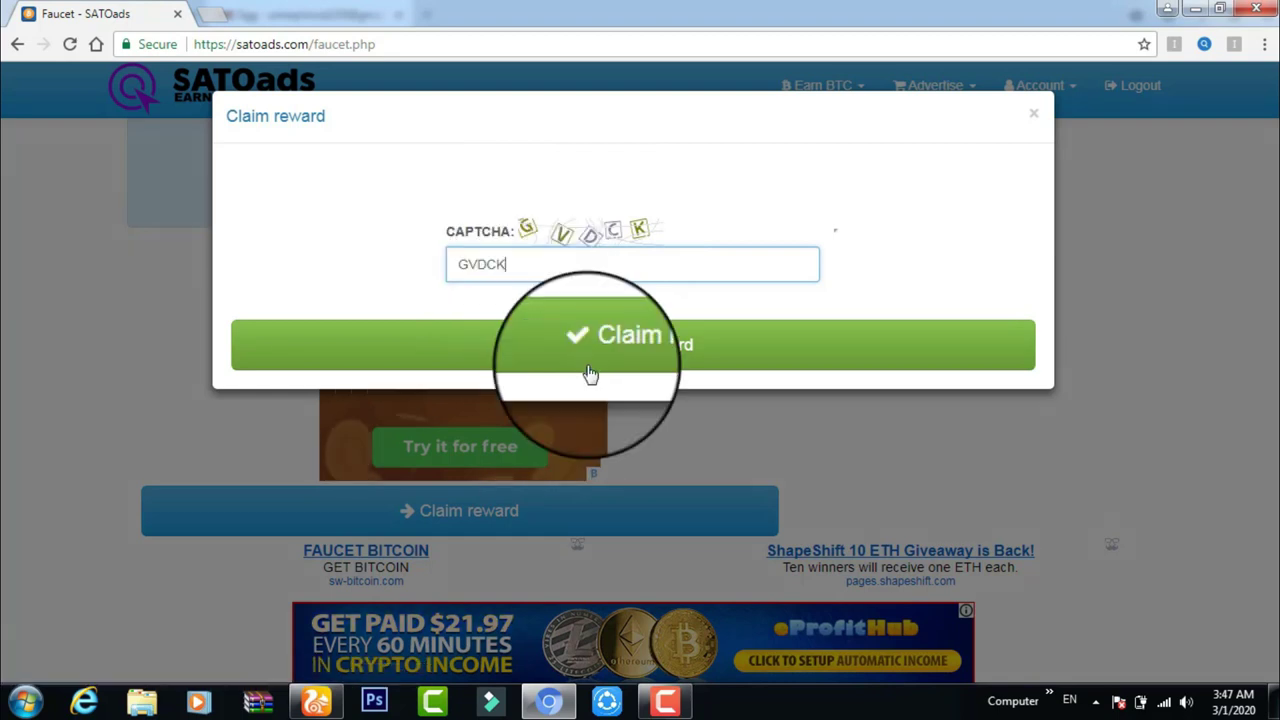
left_click(587, 364)
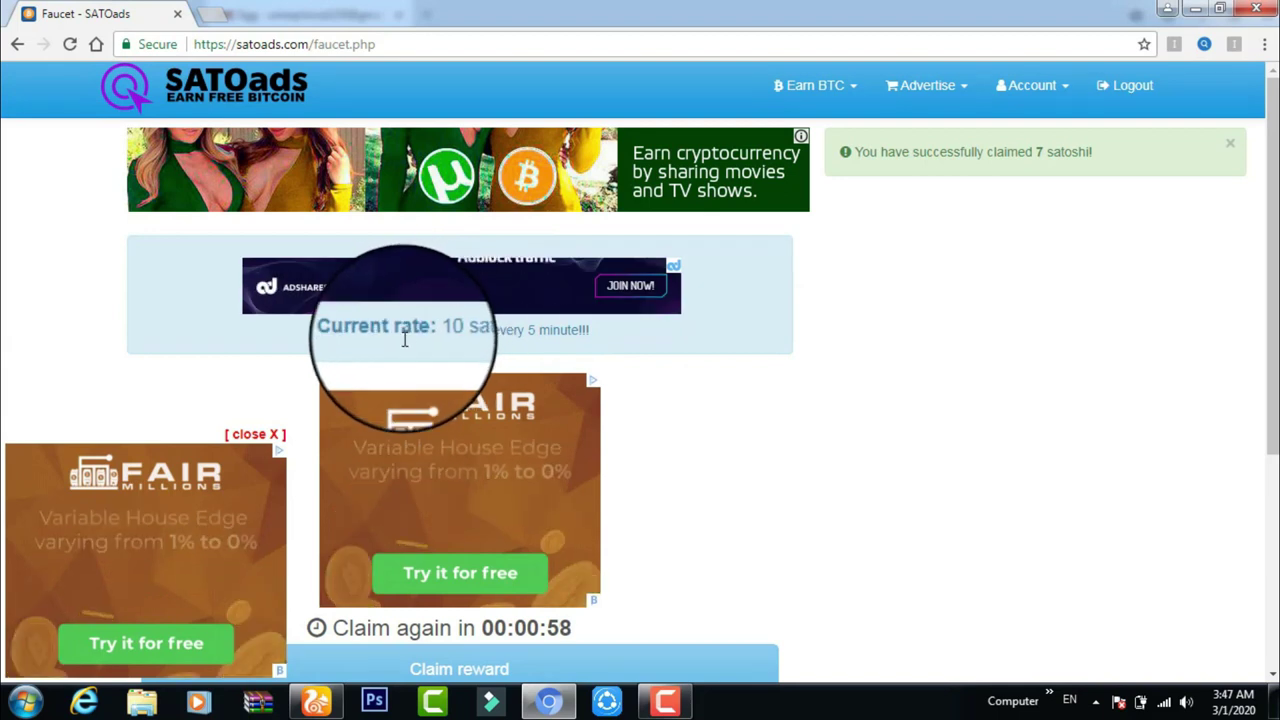
Step: Dismiss the faucet page's advertisement, go back to the account page and highlight the last digits of the balance
left_click(259, 437)
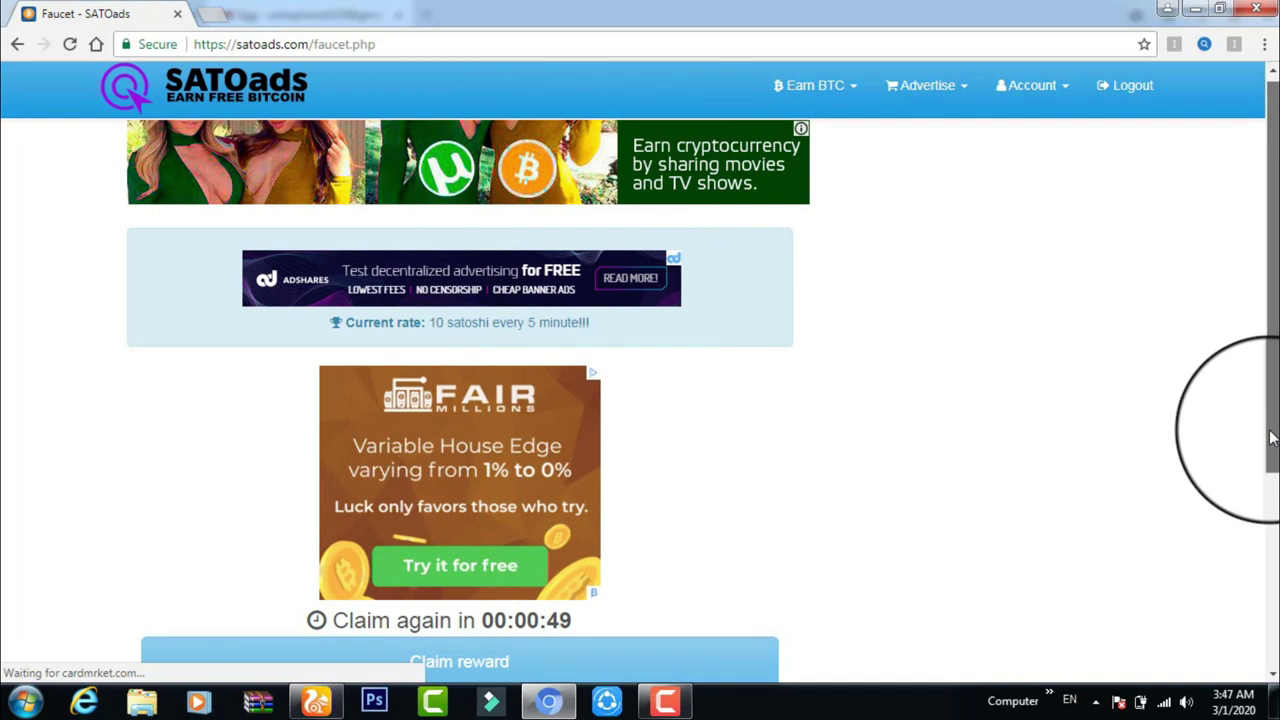
left_click_drag(1272, 437, 1272, 171)
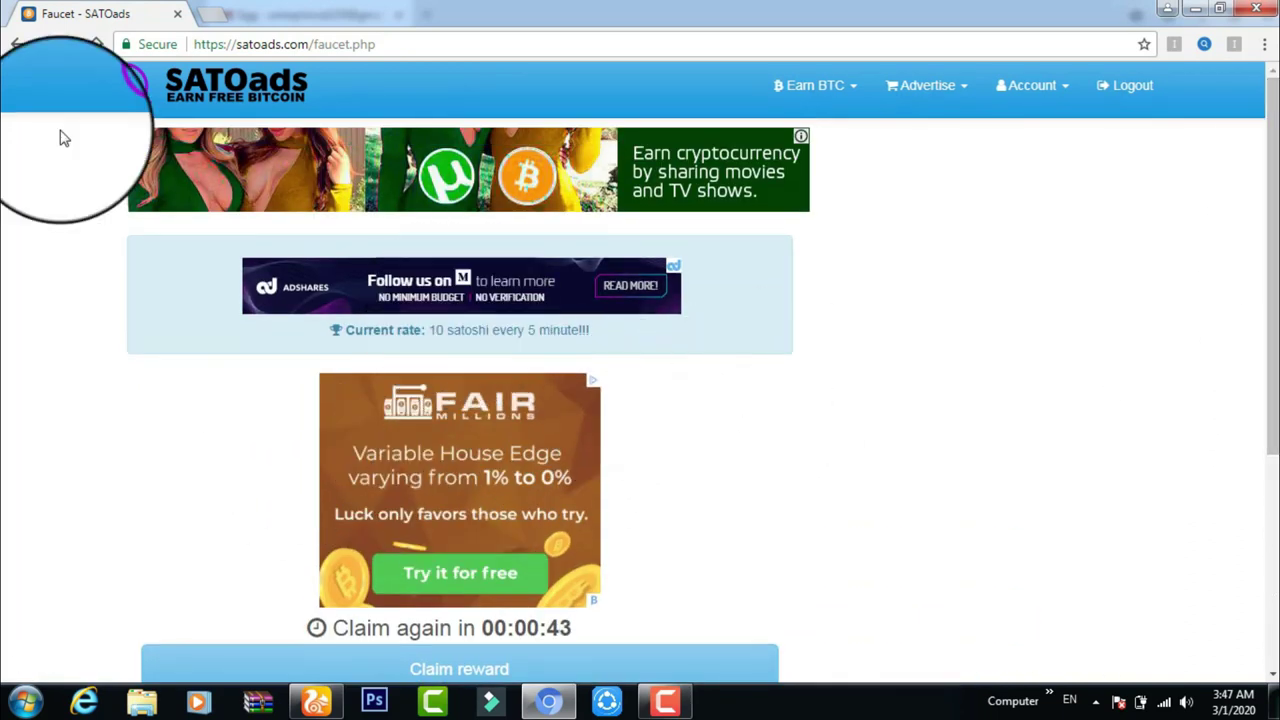
left_click(10, 52)
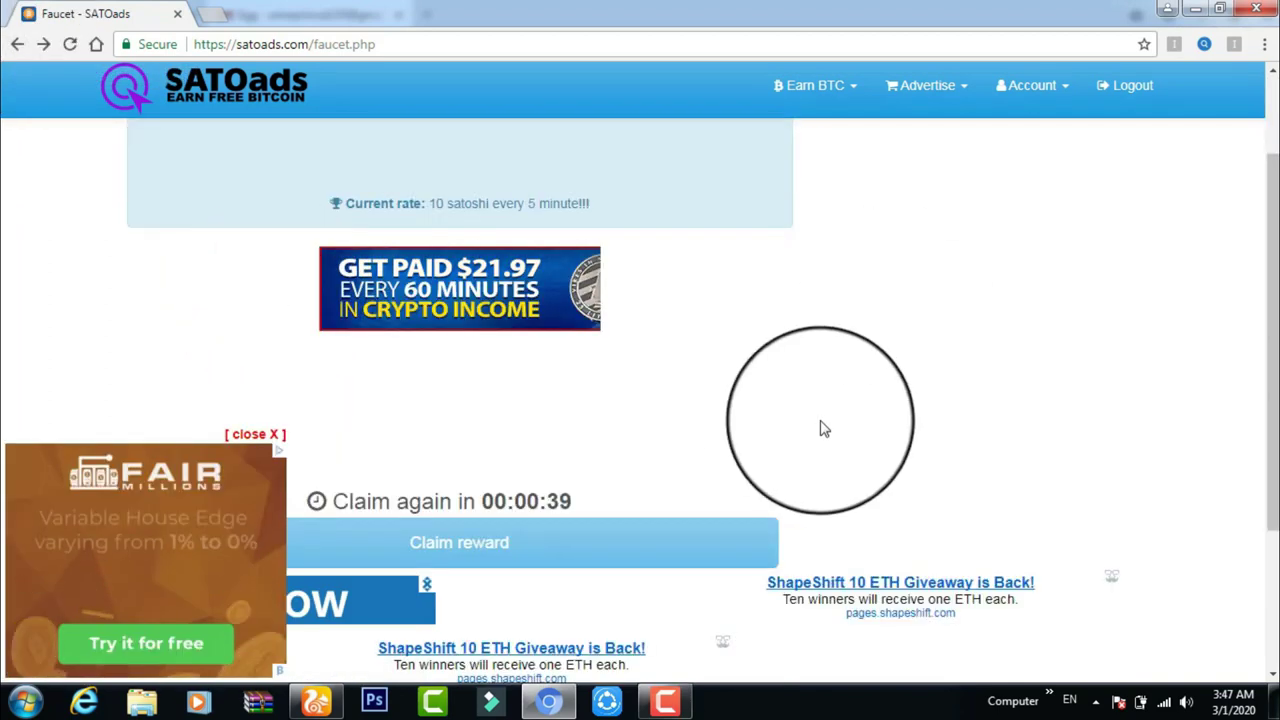
left_click(18, 47)
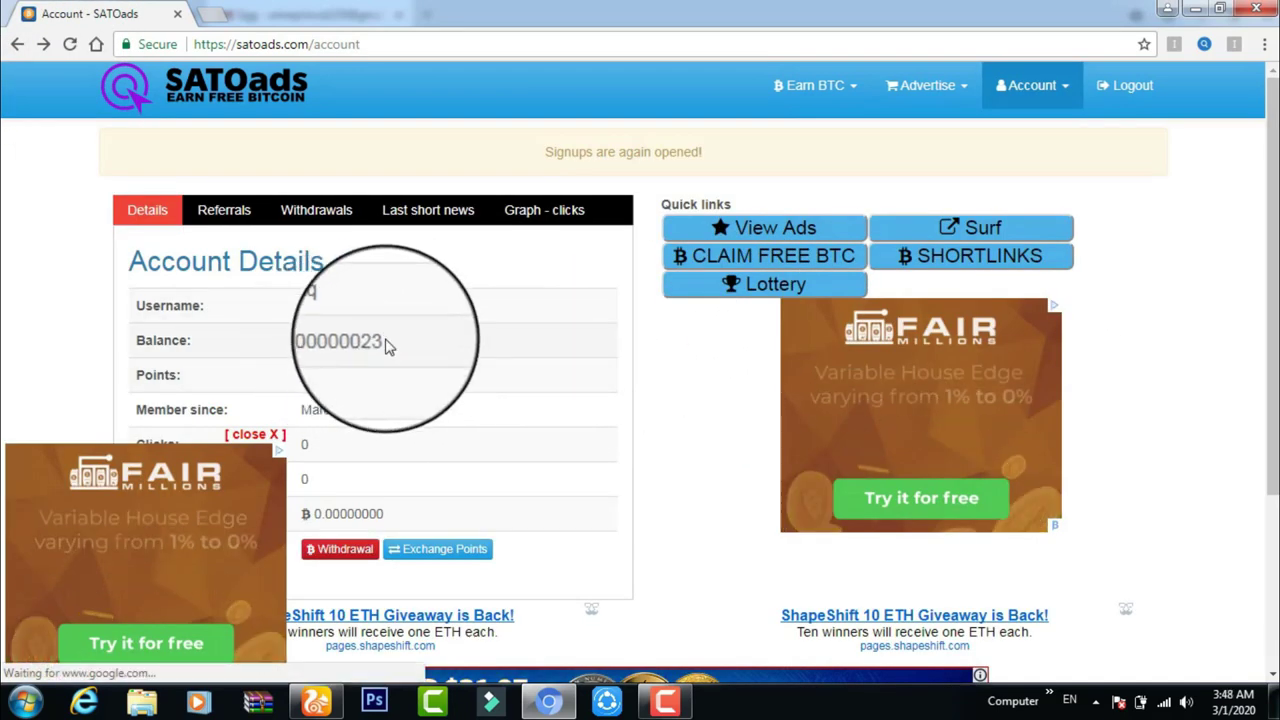
left_click_drag(383, 341, 362, 341)
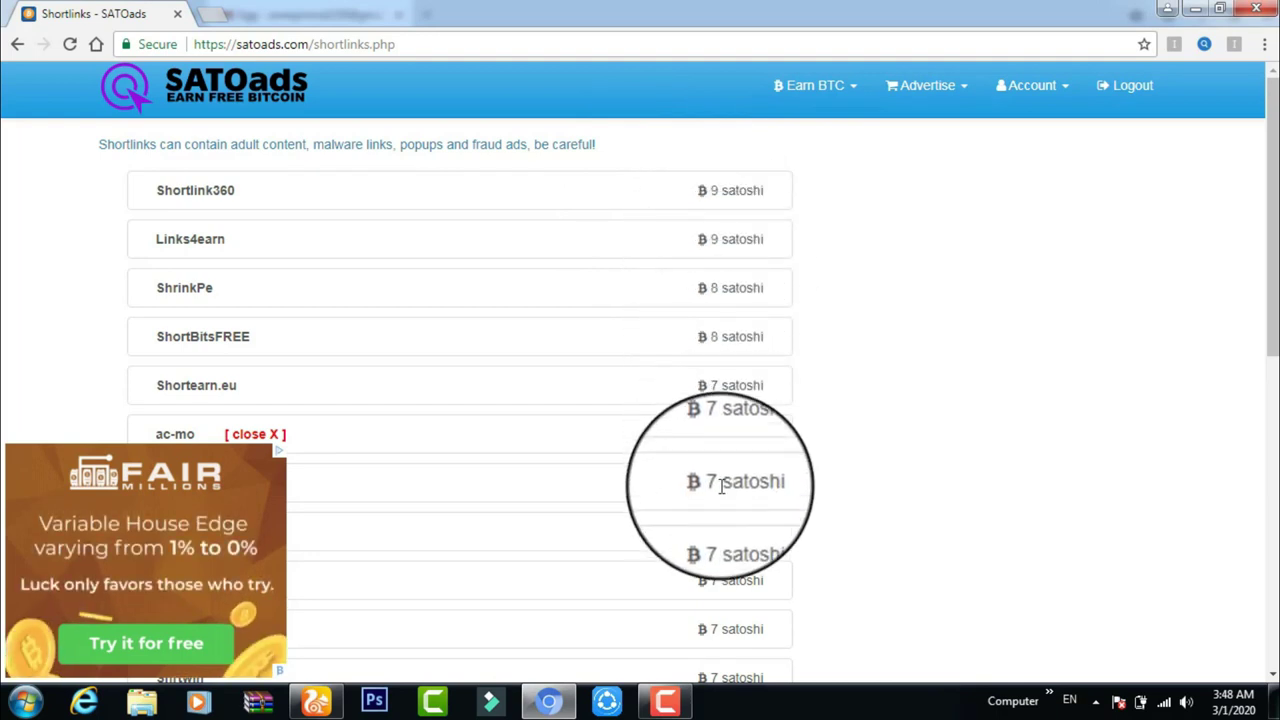
Step: Open the Shortlinks page, dismiss its floating advertisement and look through the listed links and their satoshi rewards
left_click_drag(1275, 232, 1270, 104)
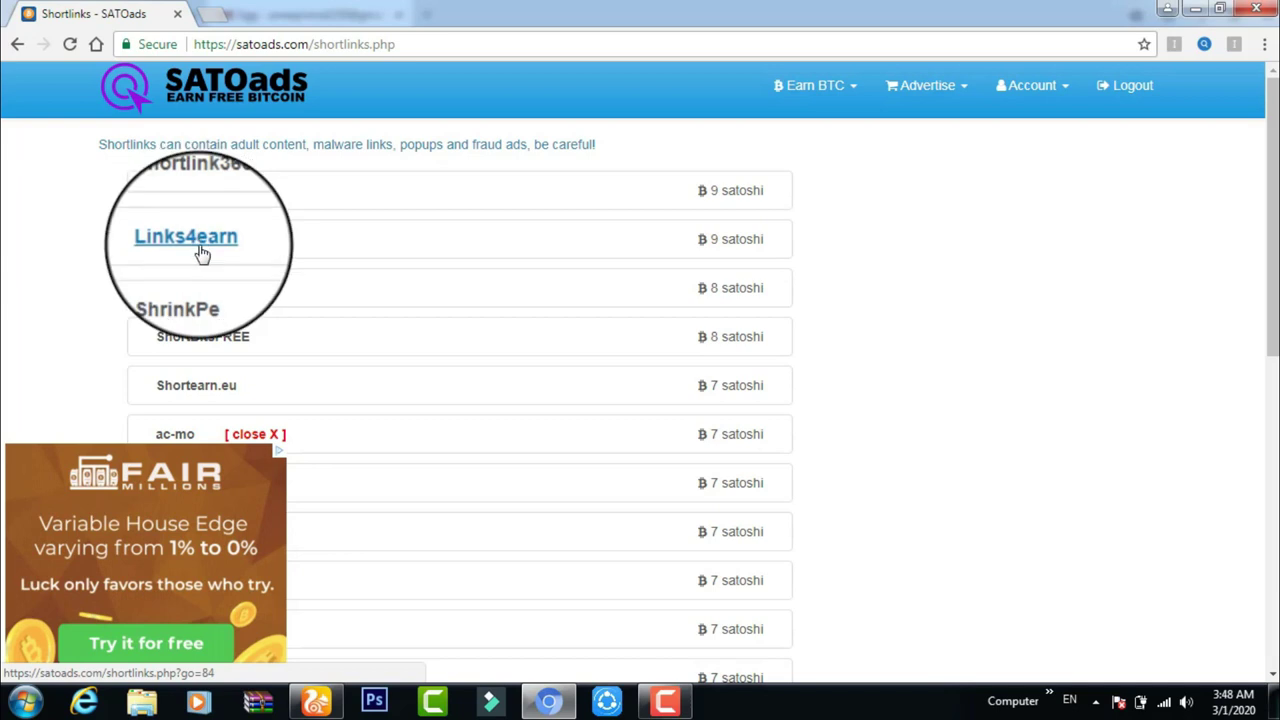
left_click(270, 436)
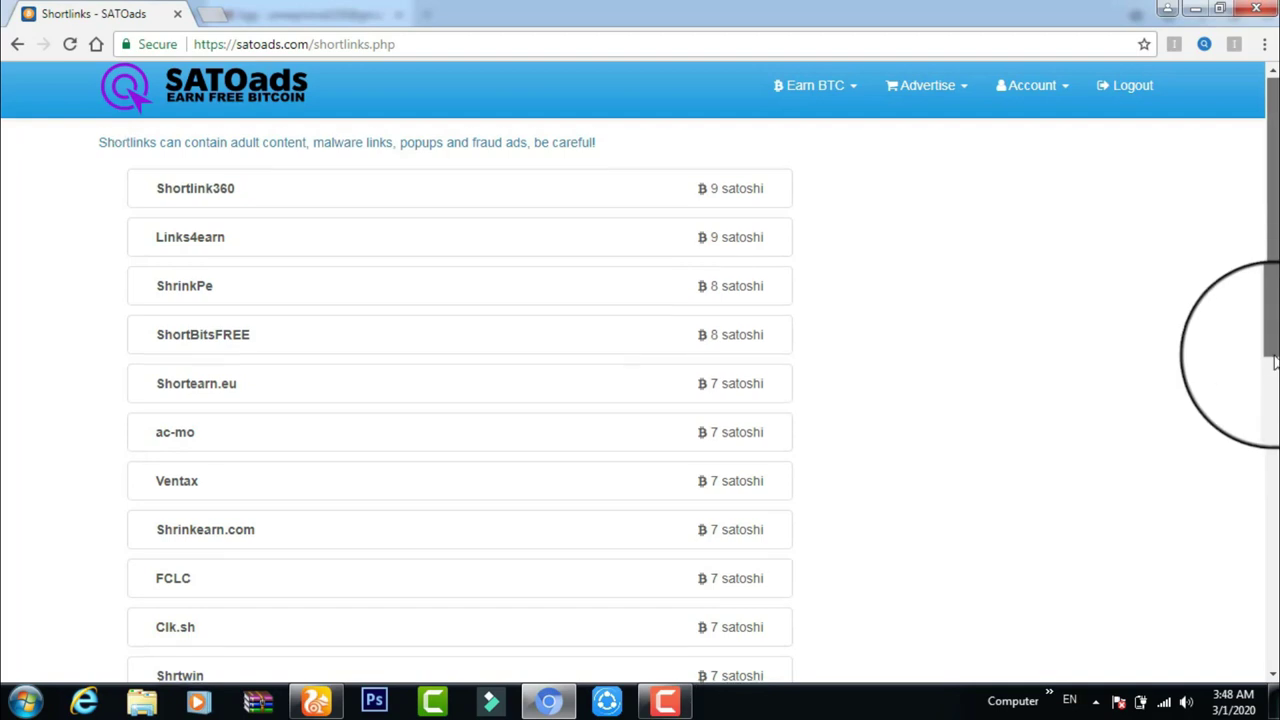
scroll(1273, 360, "down", 1)
scroll(1273, 410, "down", 5)
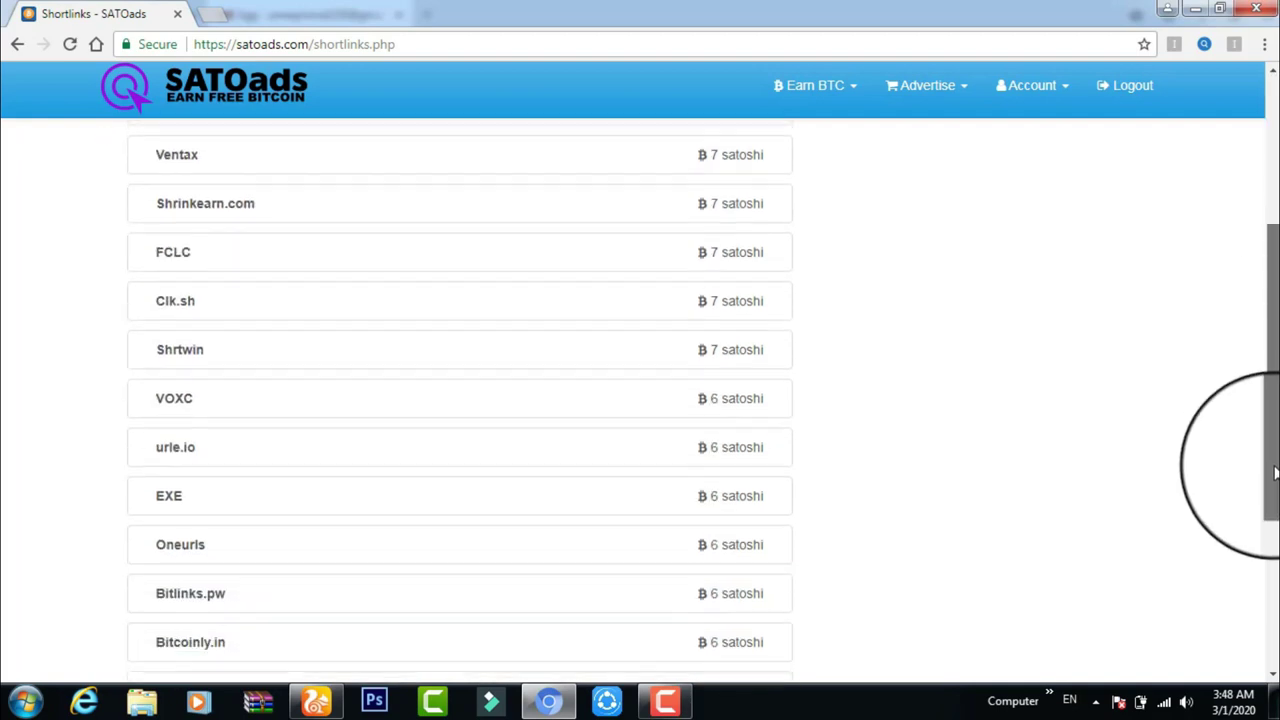
Step: Try the ShrinkPe shortlink, block the advertising page's notification request and close its registration tab
left_click_drag(1273, 540, 1270, 290)
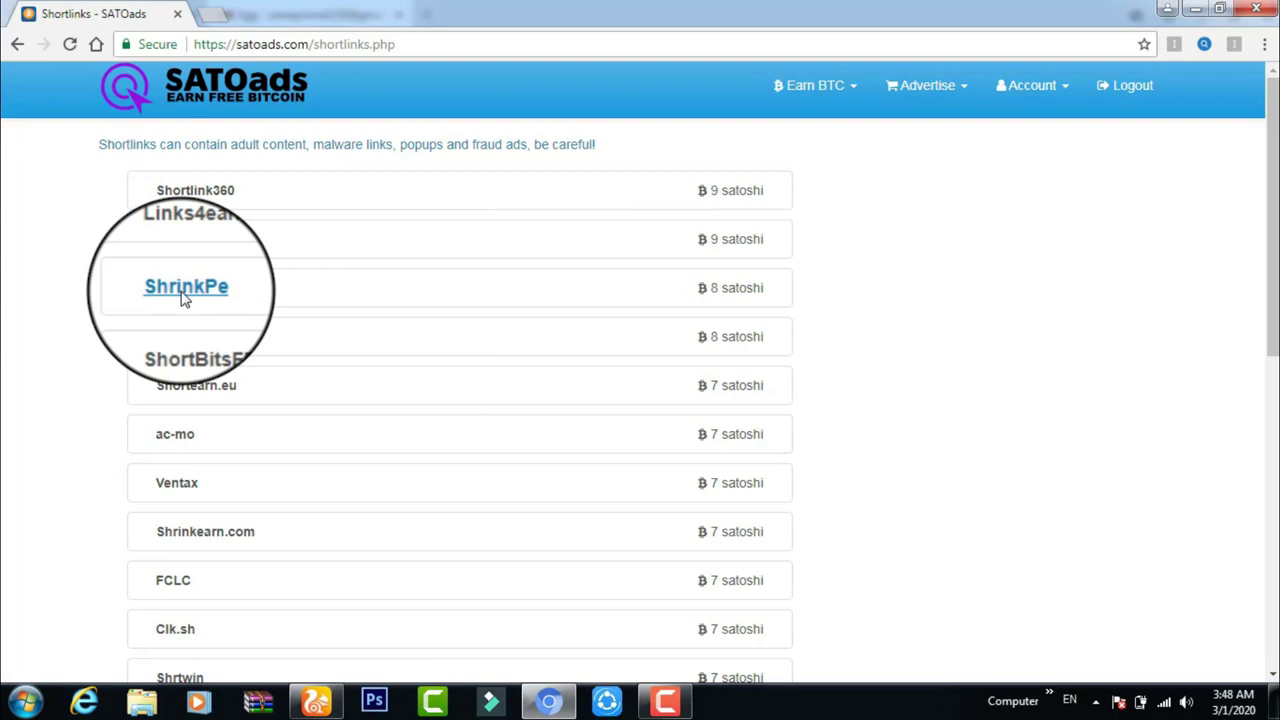
left_click(240, 297)
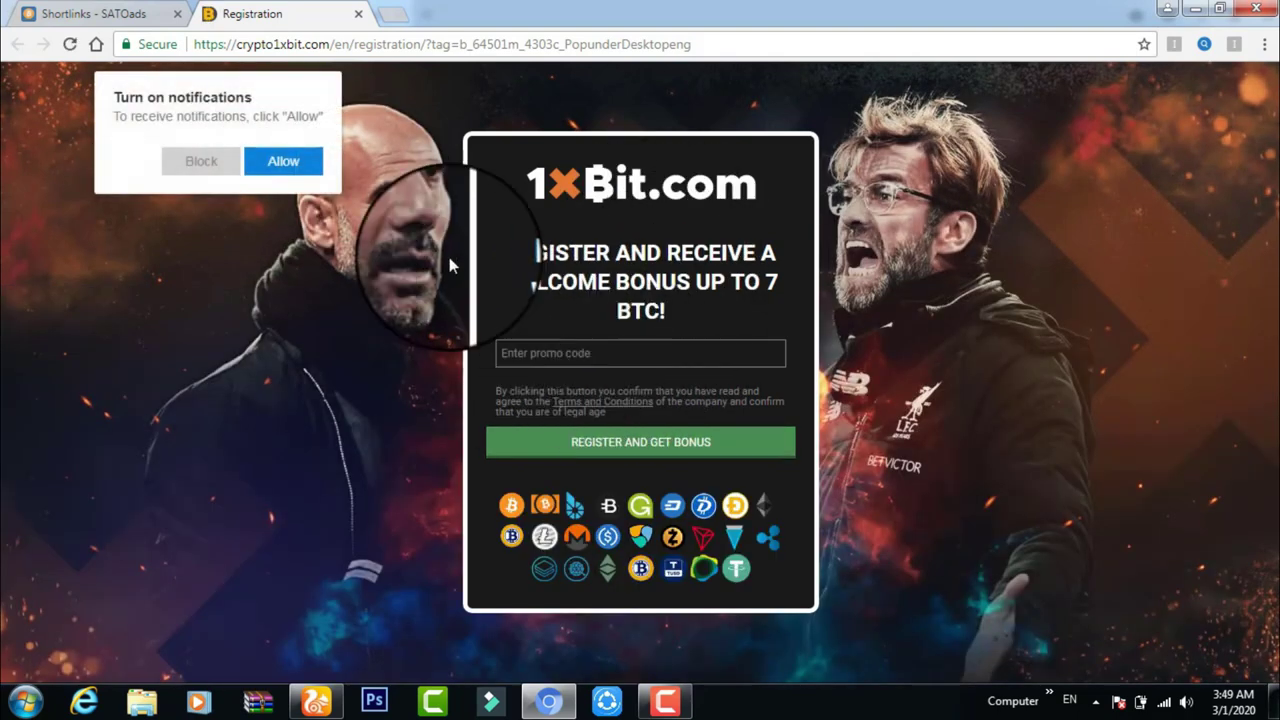
left_click(219, 170)
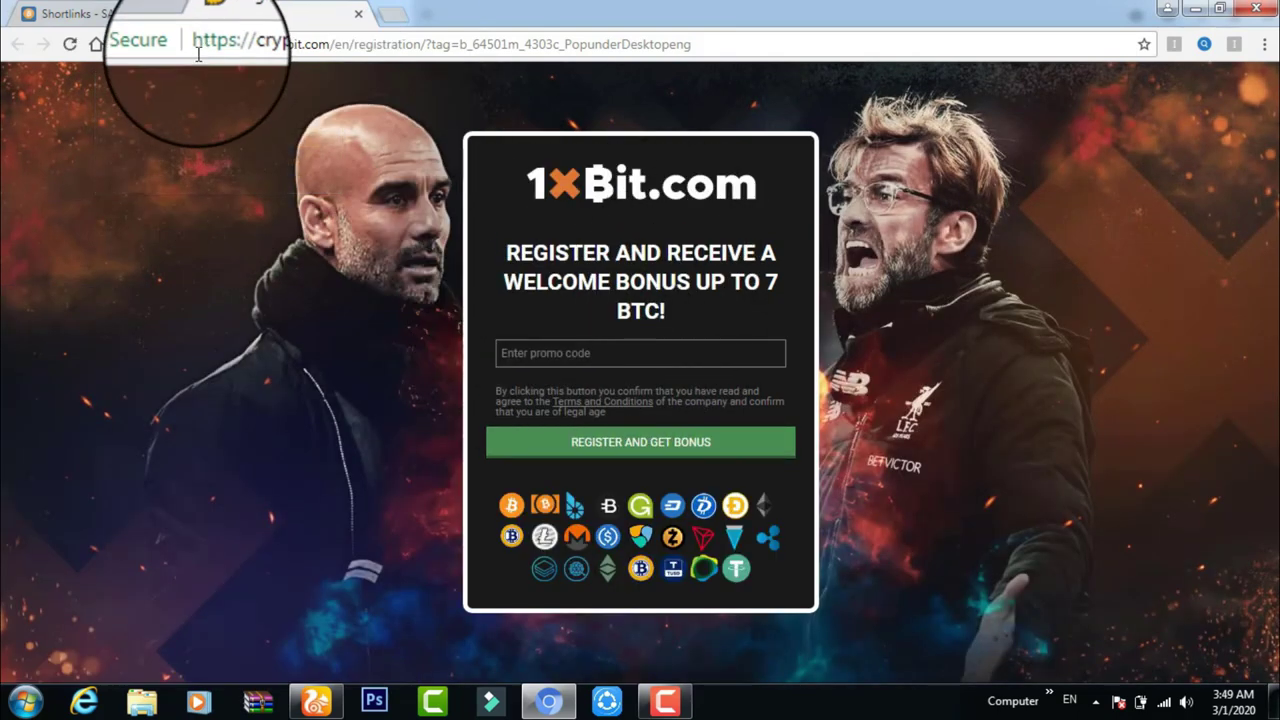
left_click(358, 16)
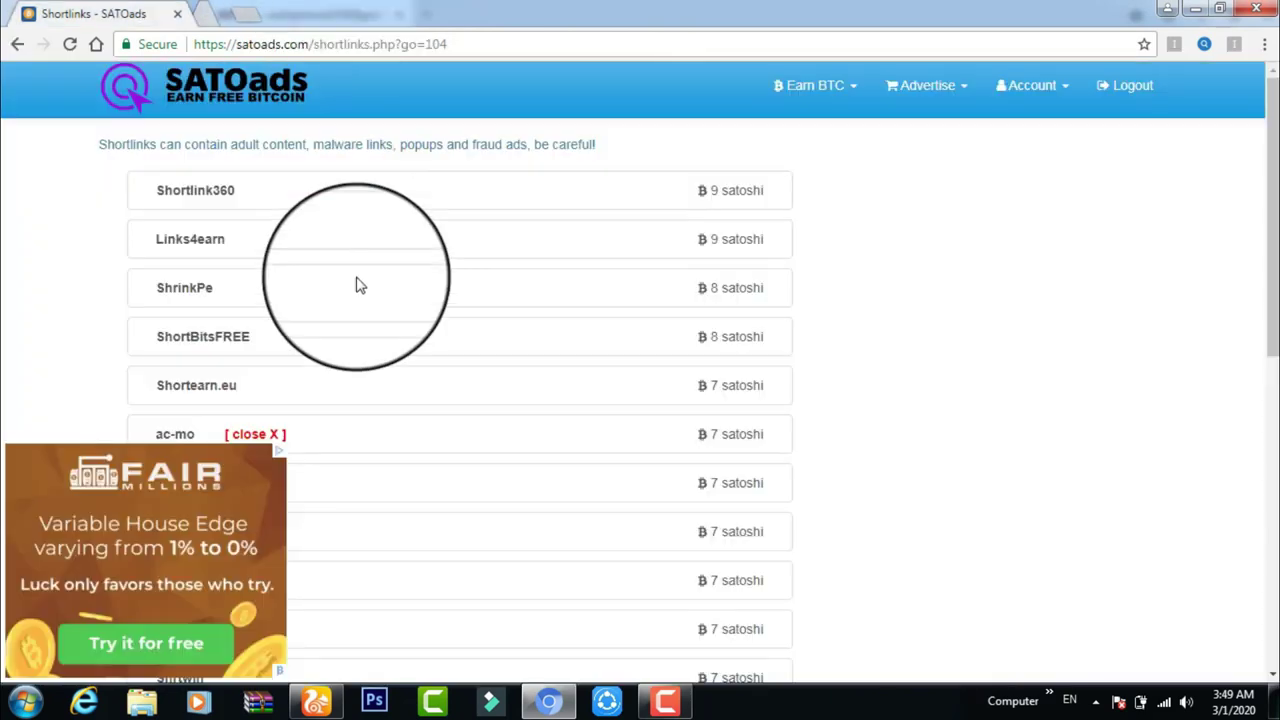
Step: Try the Links4earn shortlink, follow its Get Link button and close the browser windows showing the advertising page
left_click(195, 243)
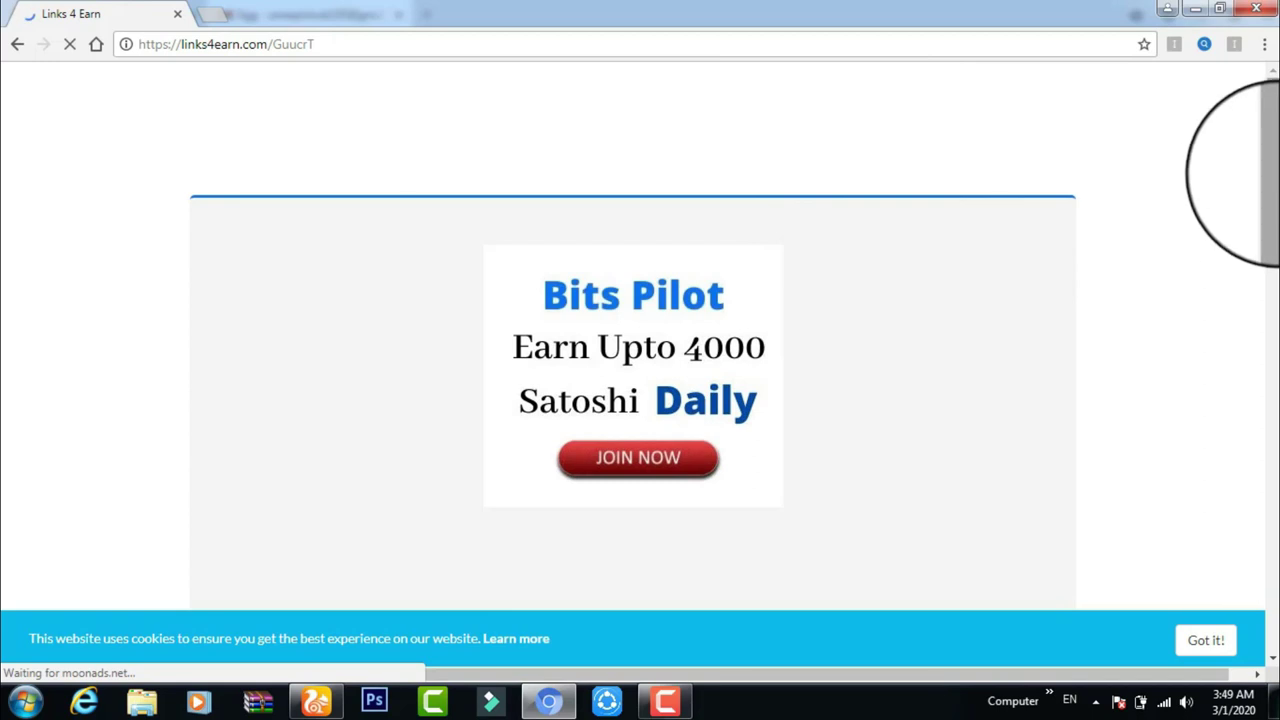
left_click_drag(1273, 178, 1263, 441)
left_click(645, 498)
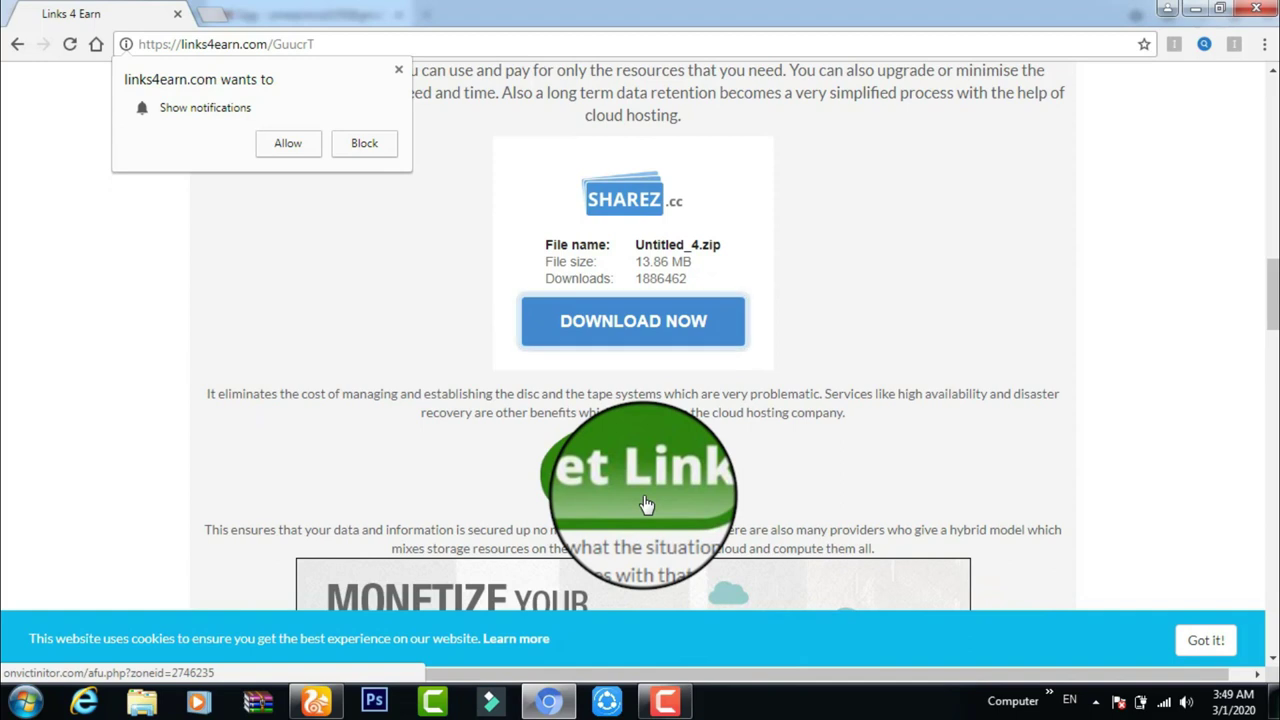
left_click(1268, 11)
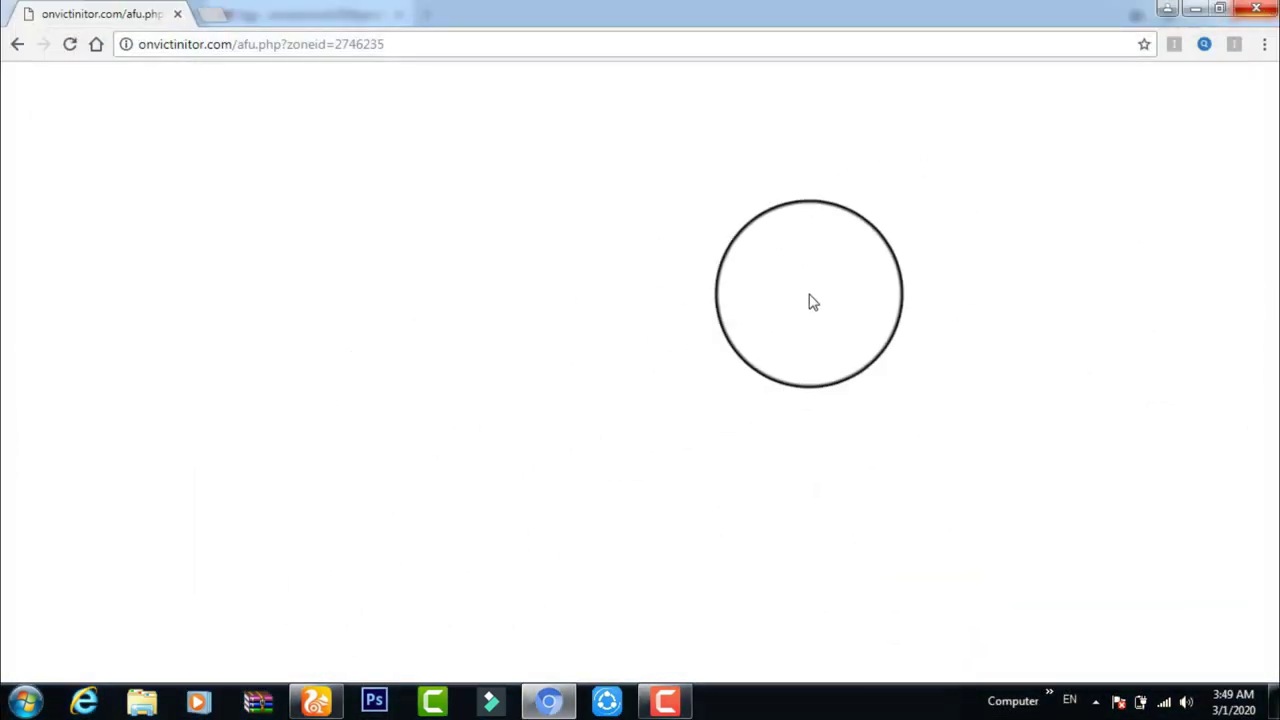
left_click(1268, 13)
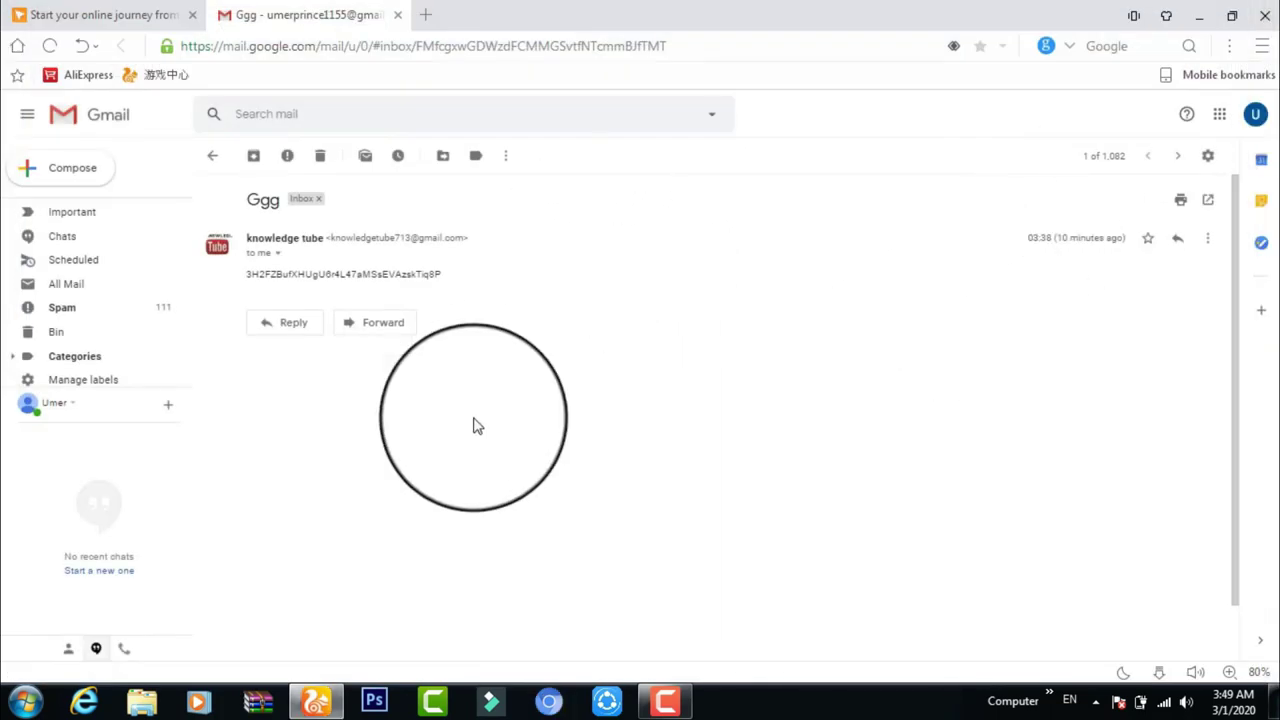
Step: Relaunch Chromium and close the UC Browser window that shows Gmail
left_click(563, 707)
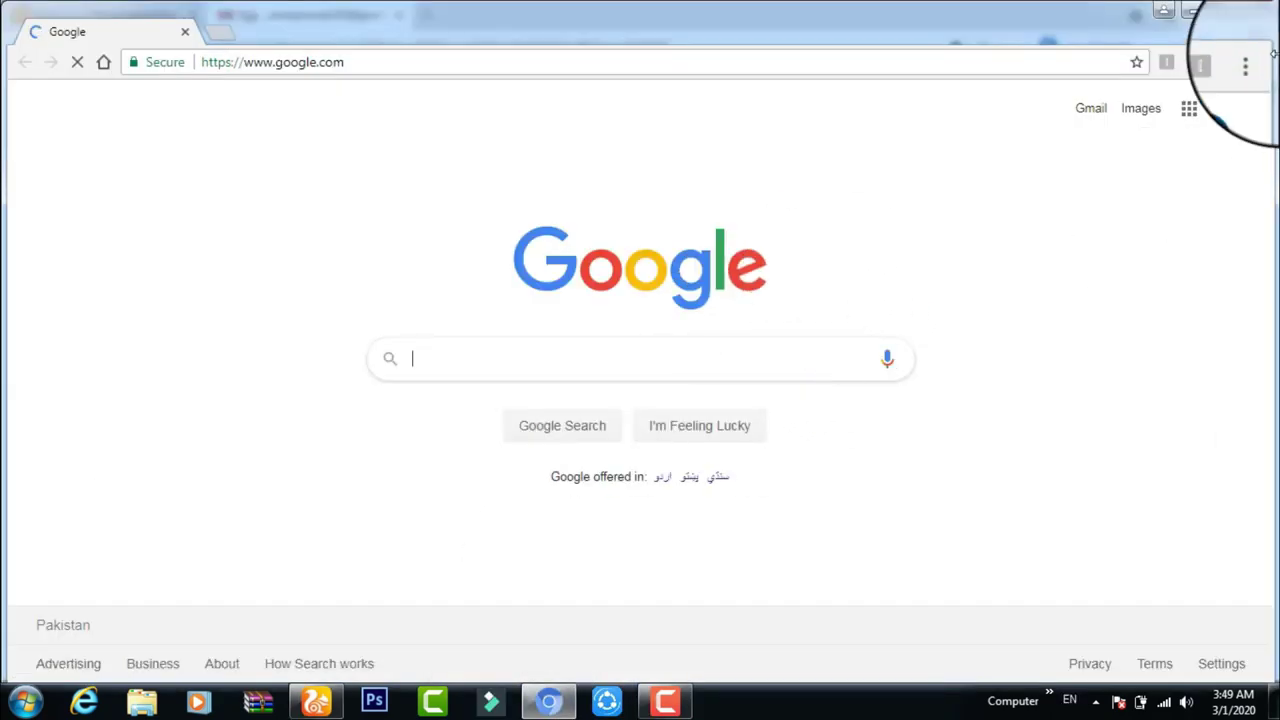
left_click(1260, 12)
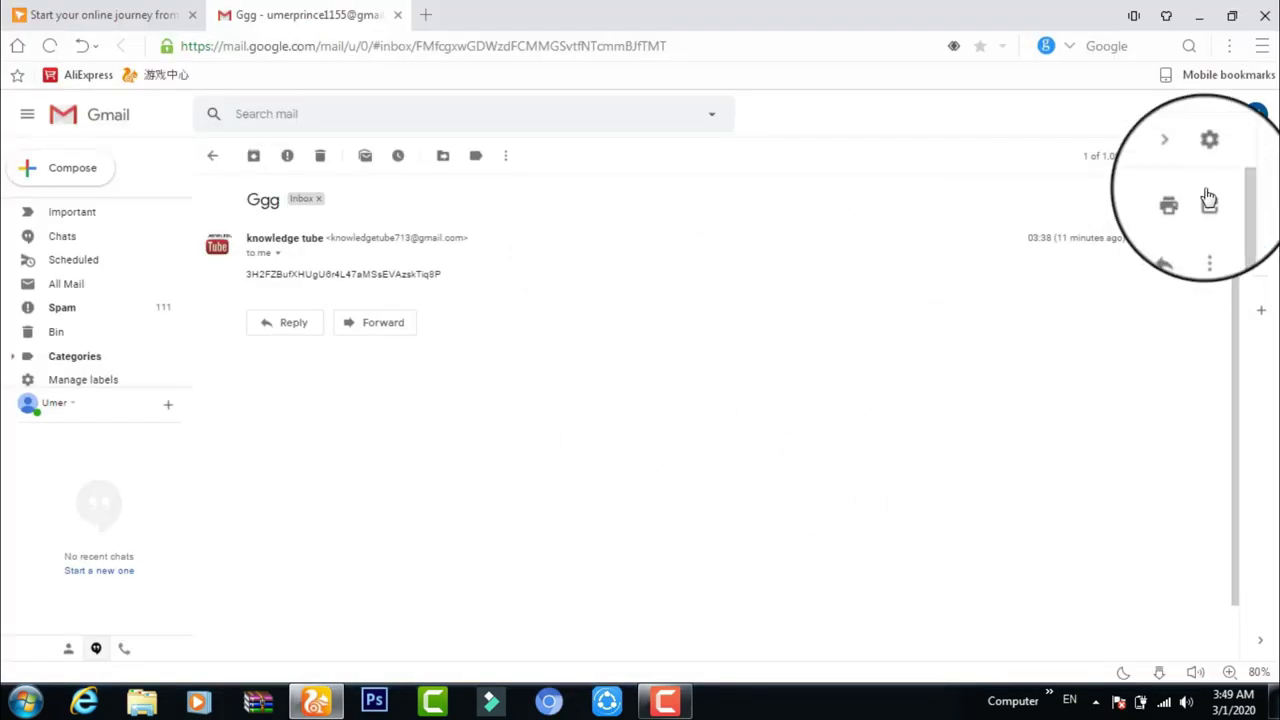
left_click(1264, 16)
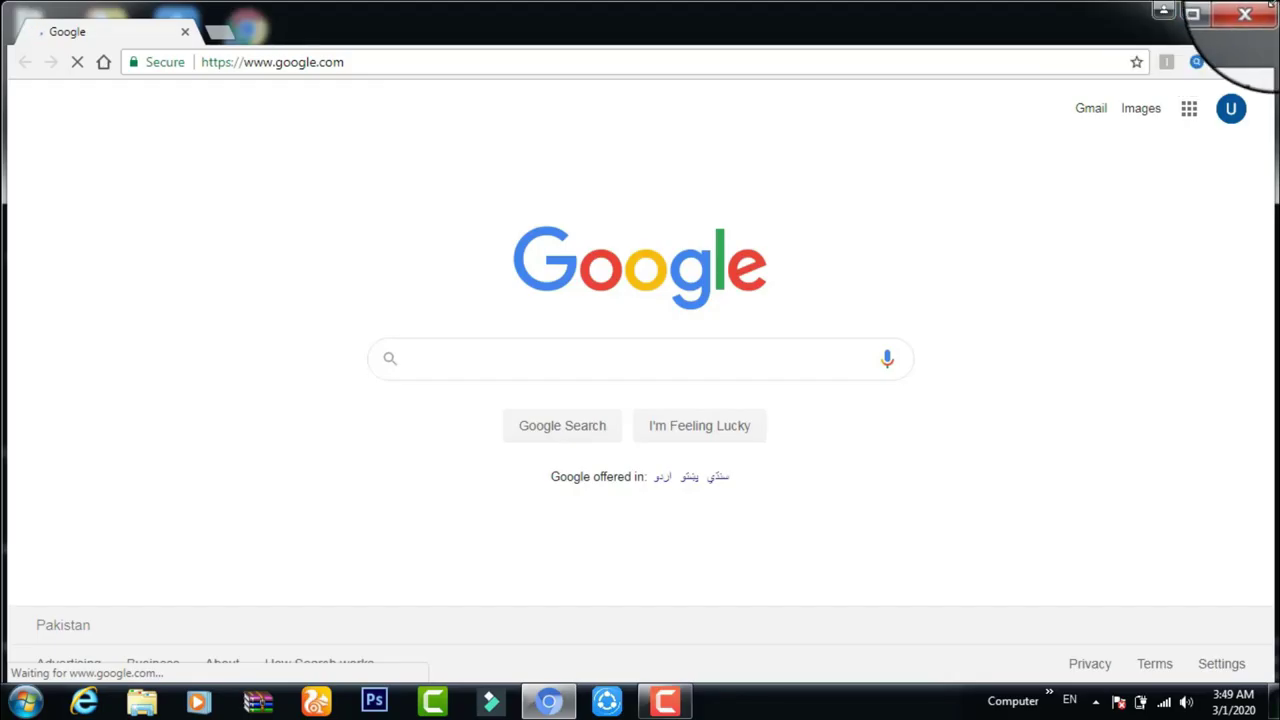
Step: Reopen the SATOads Surf page from the Chromium browsing history and go to the account overview
left_click(1257, 62)
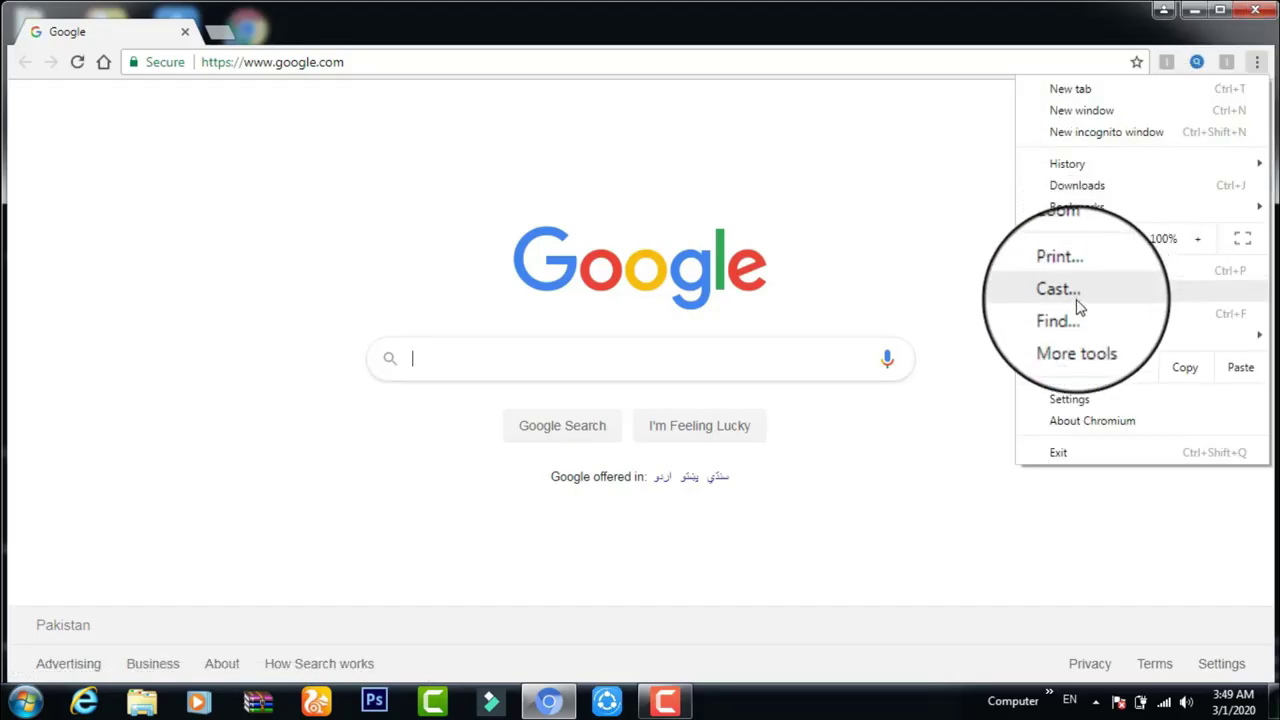
left_click(1092, 176)
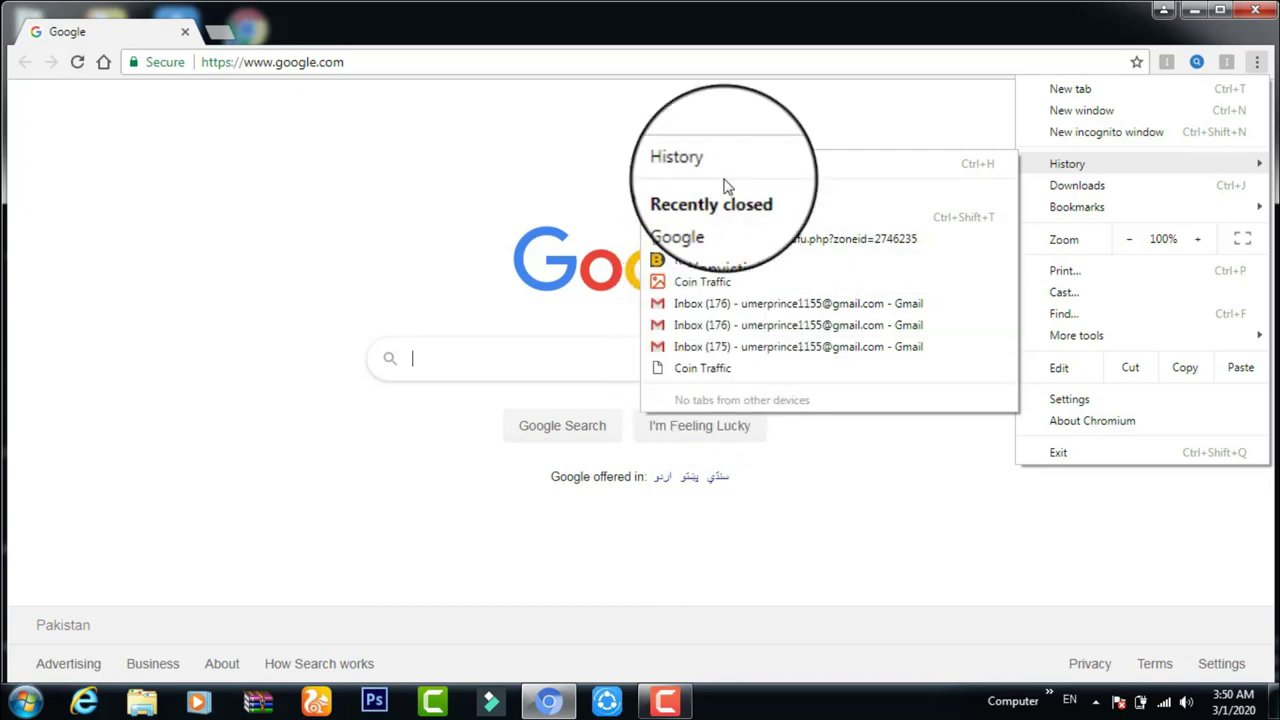
left_click(708, 168)
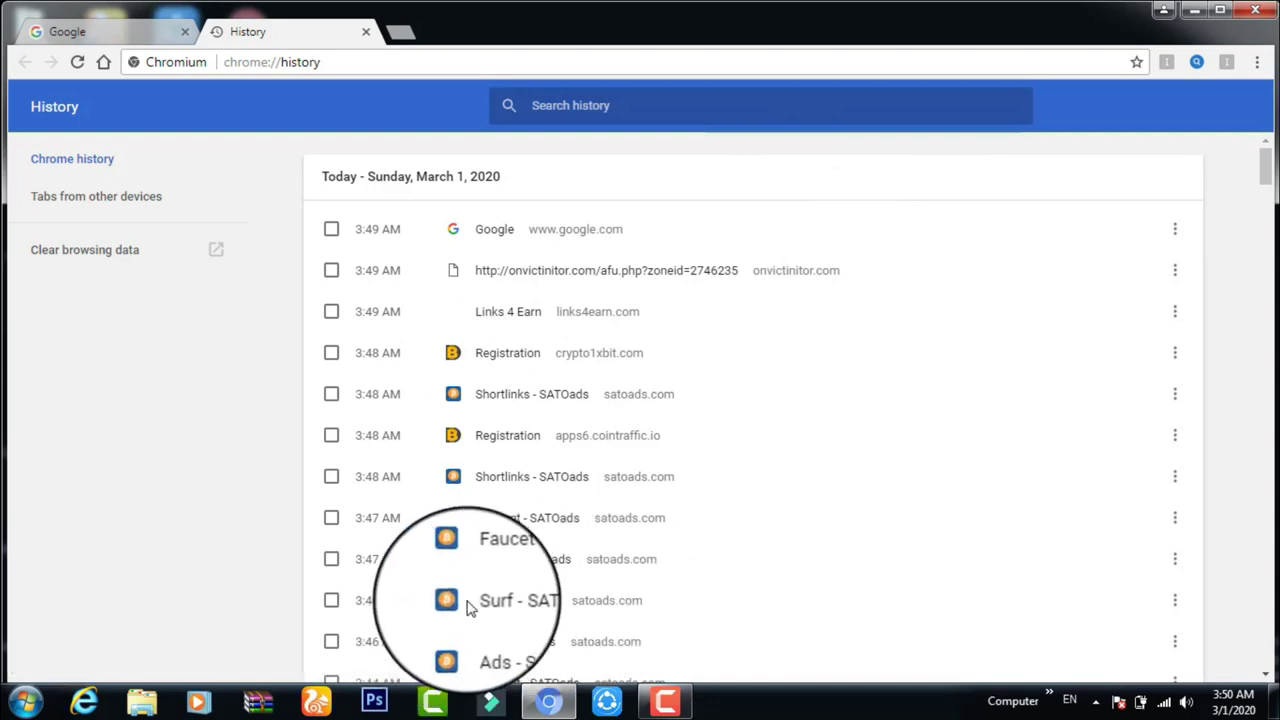
left_click(505, 601)
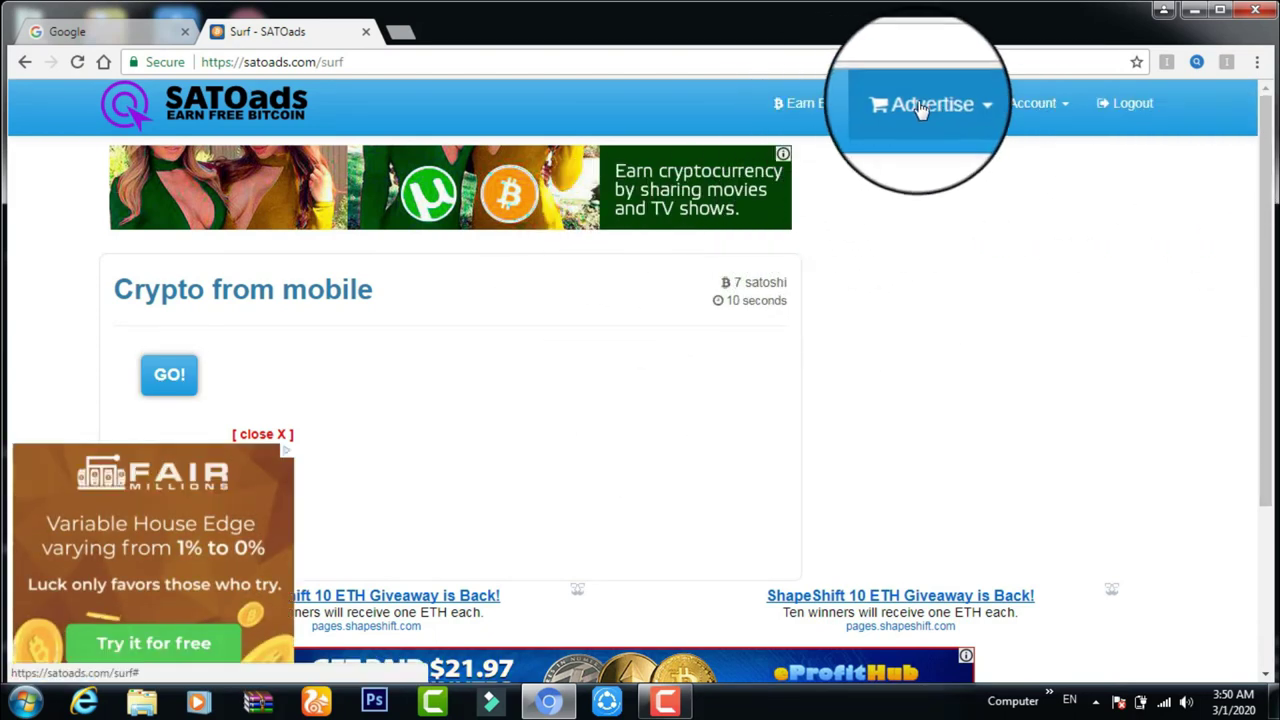
left_click(1015, 122)
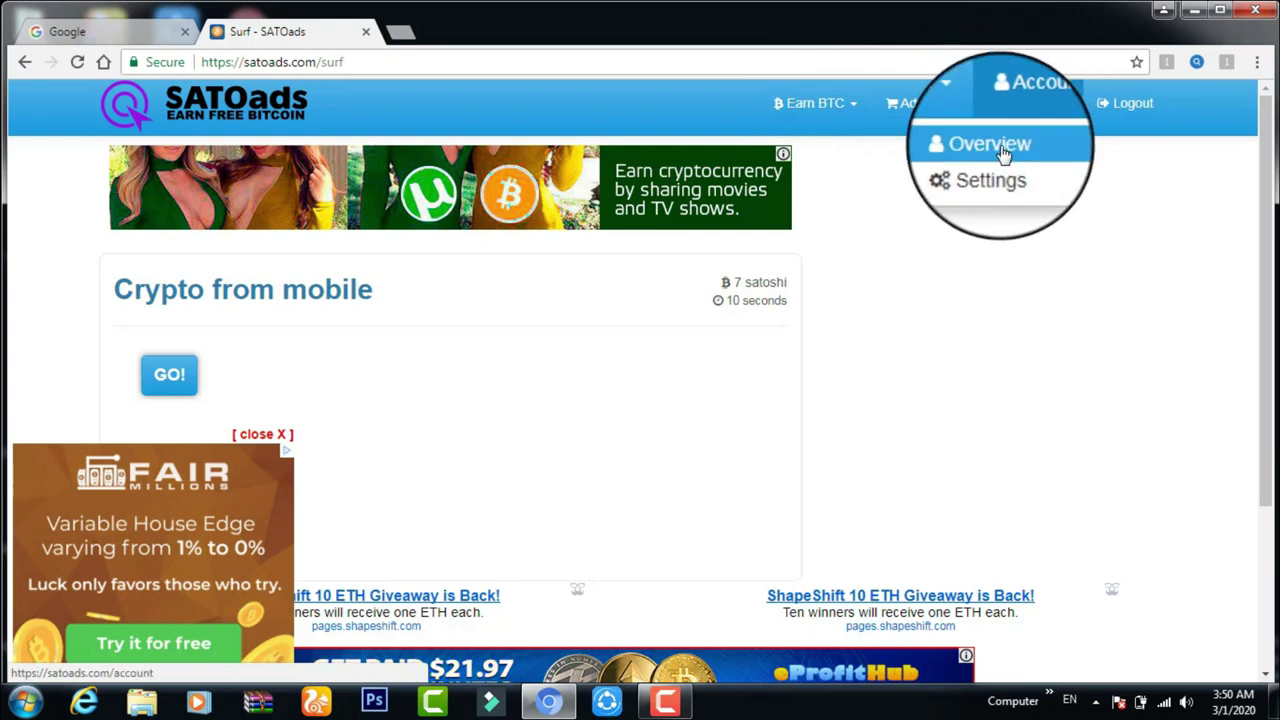
left_click(1000, 155)
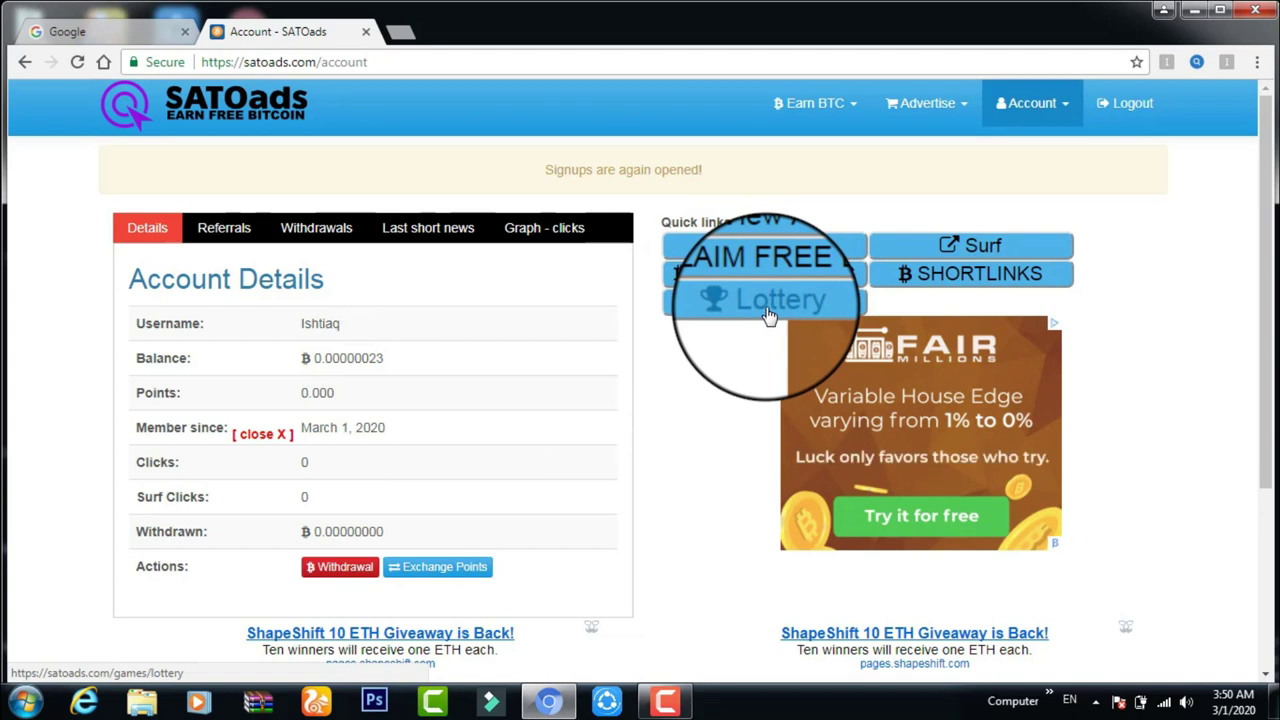
left_click(833, 120)
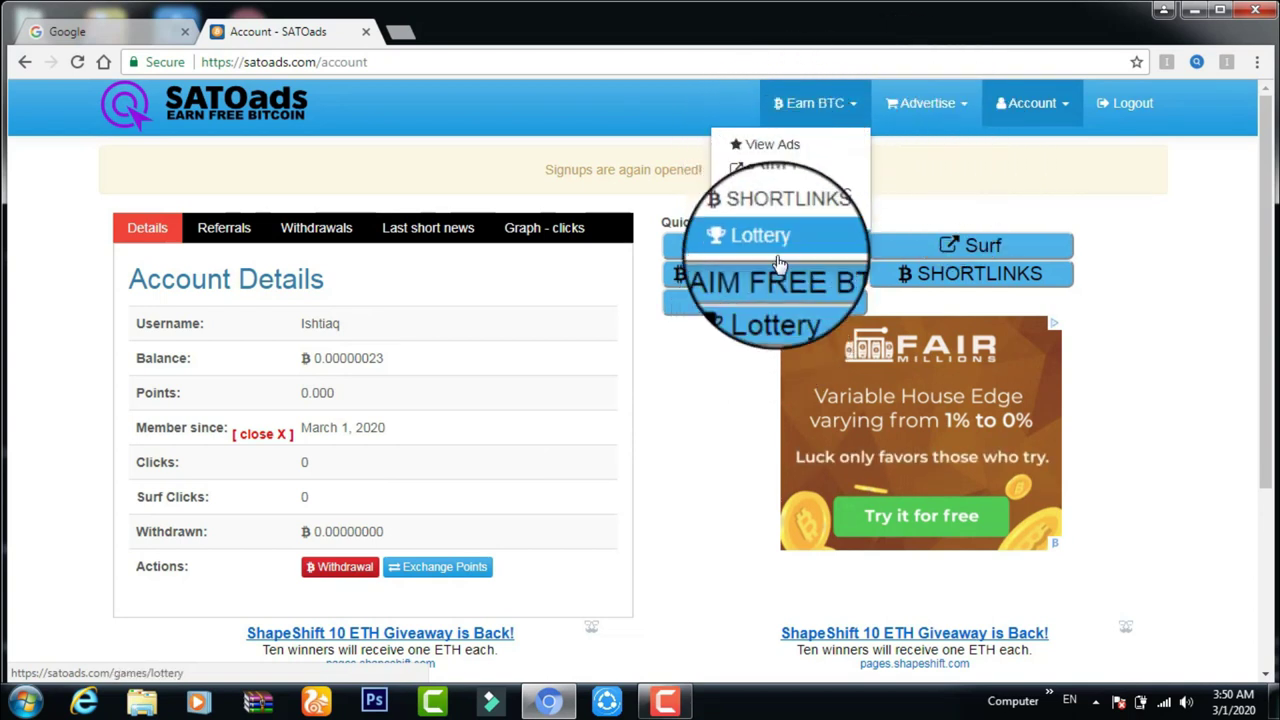
left_click(1030, 115)
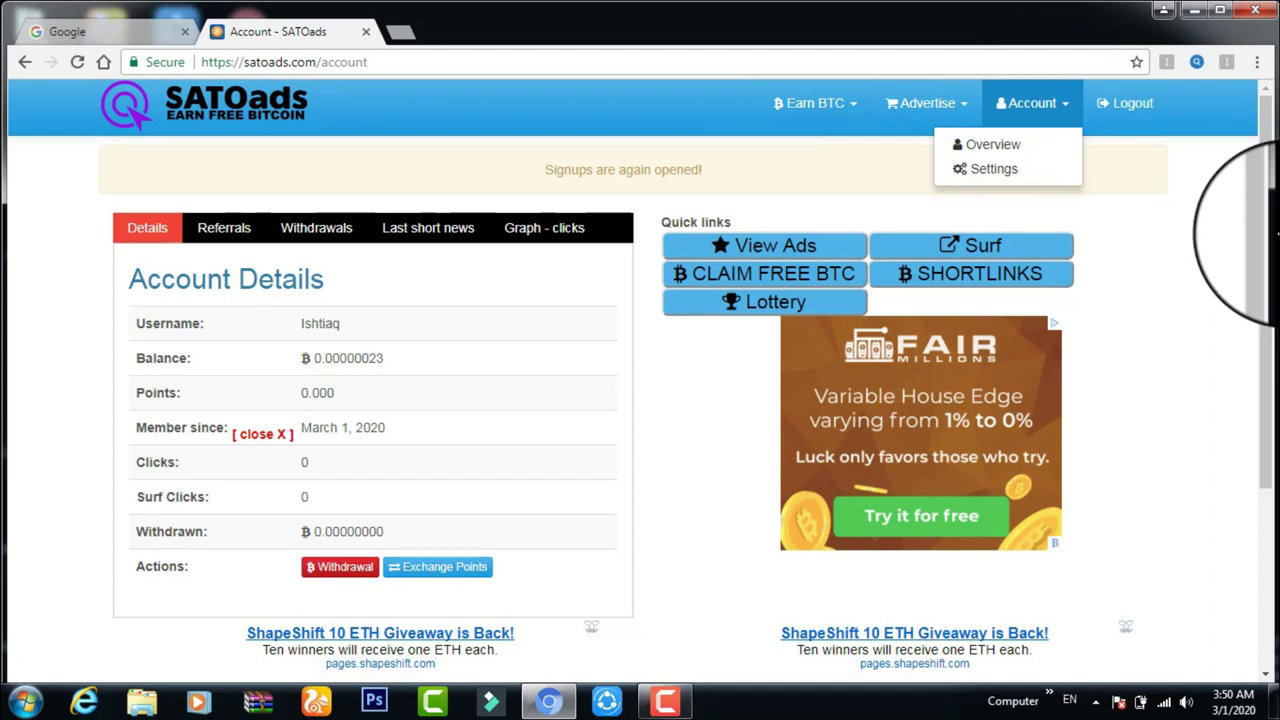
left_click(1225, 222)
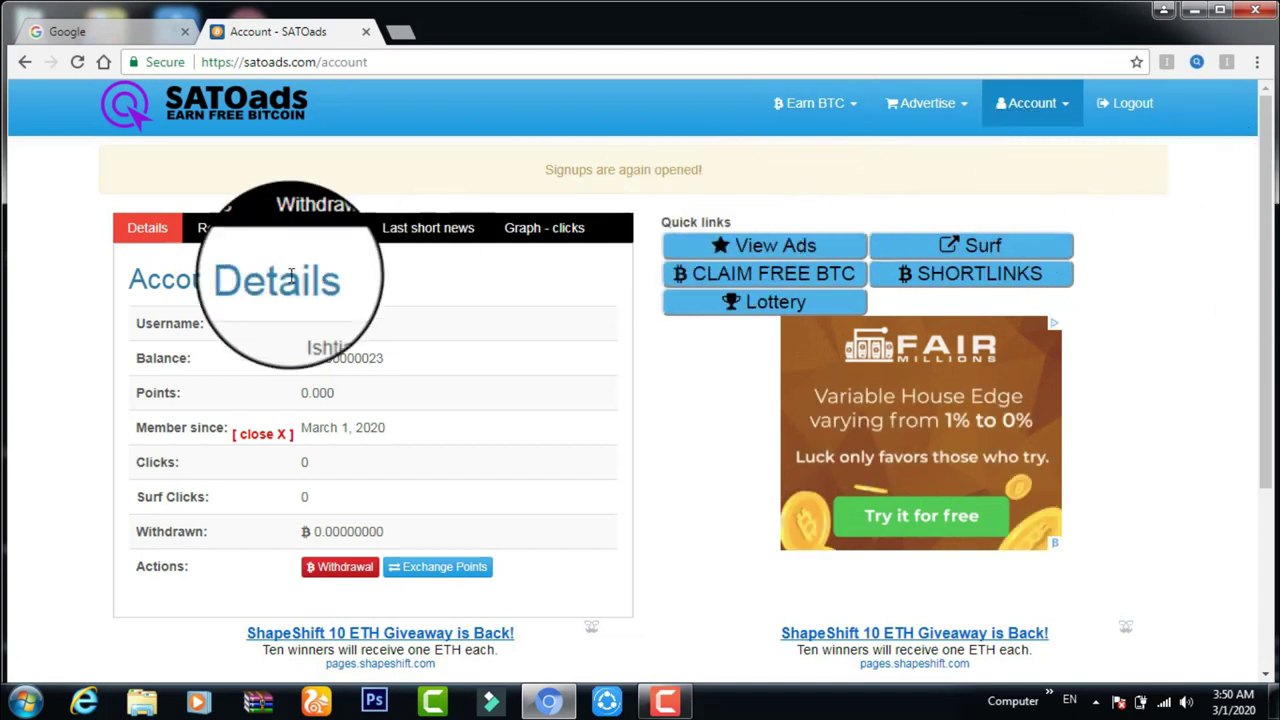
Step: Show the account's referral link and banners, highlight the referral link and close the Get referrals dialog
left_click(226, 240)
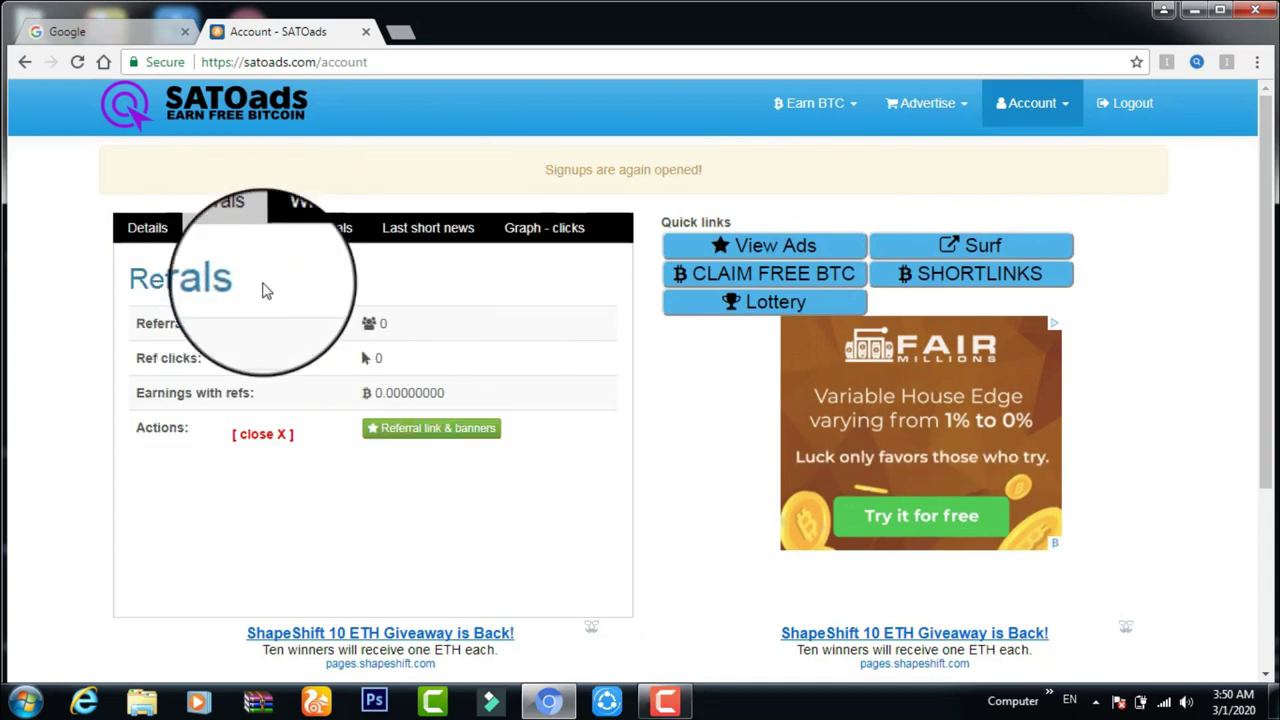
left_click(446, 430)
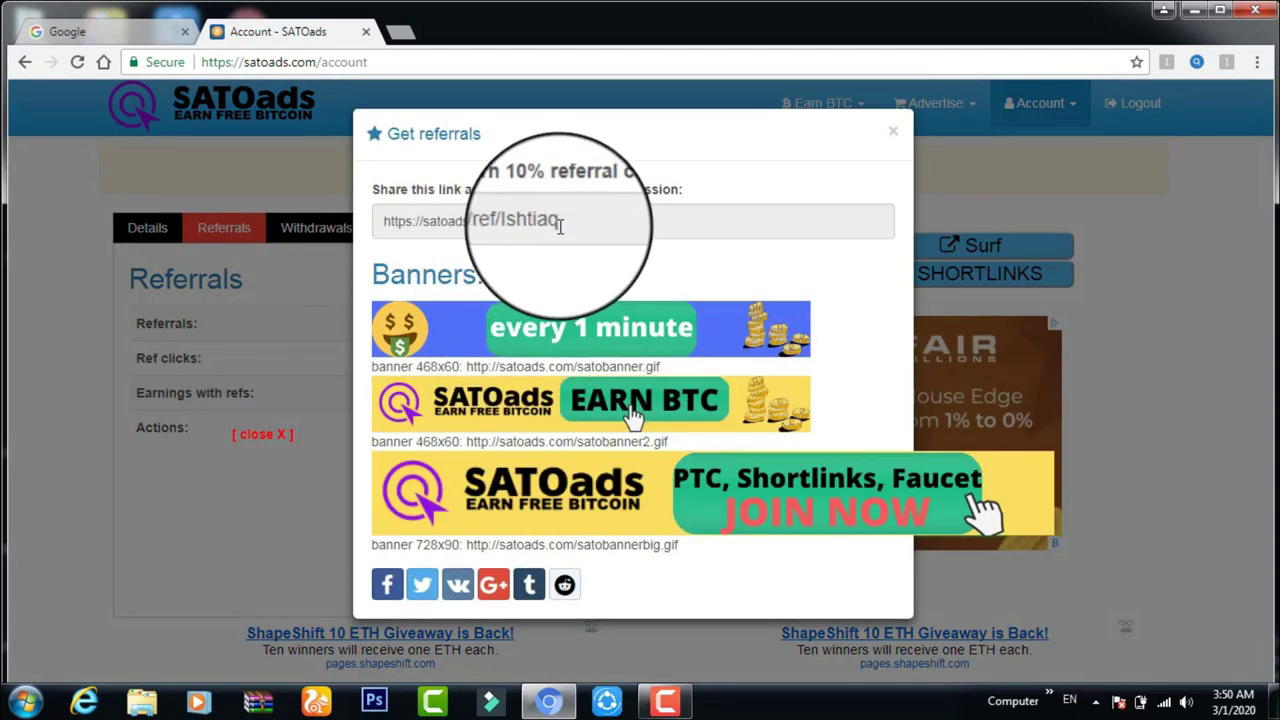
left_click_drag(561, 227, 372, 215)
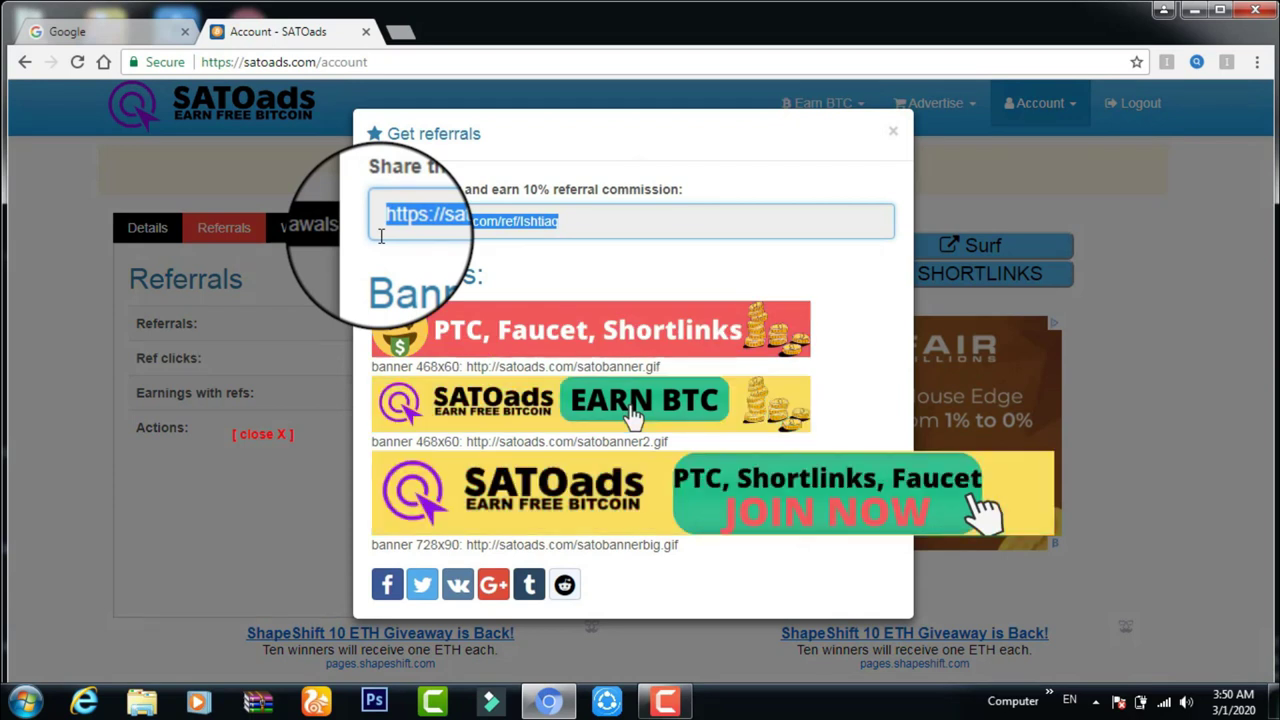
left_click(895, 140)
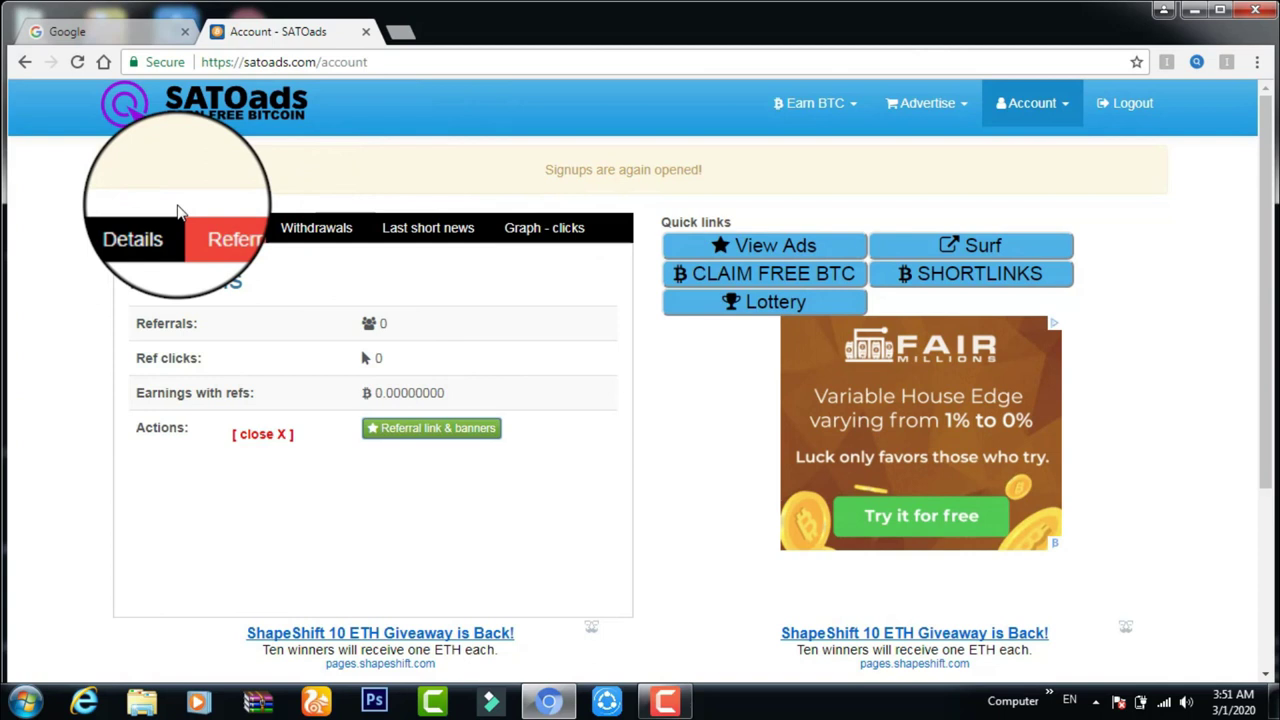
Step: Revisit the account details and check the list of latest withdrawals
left_click(140, 245)
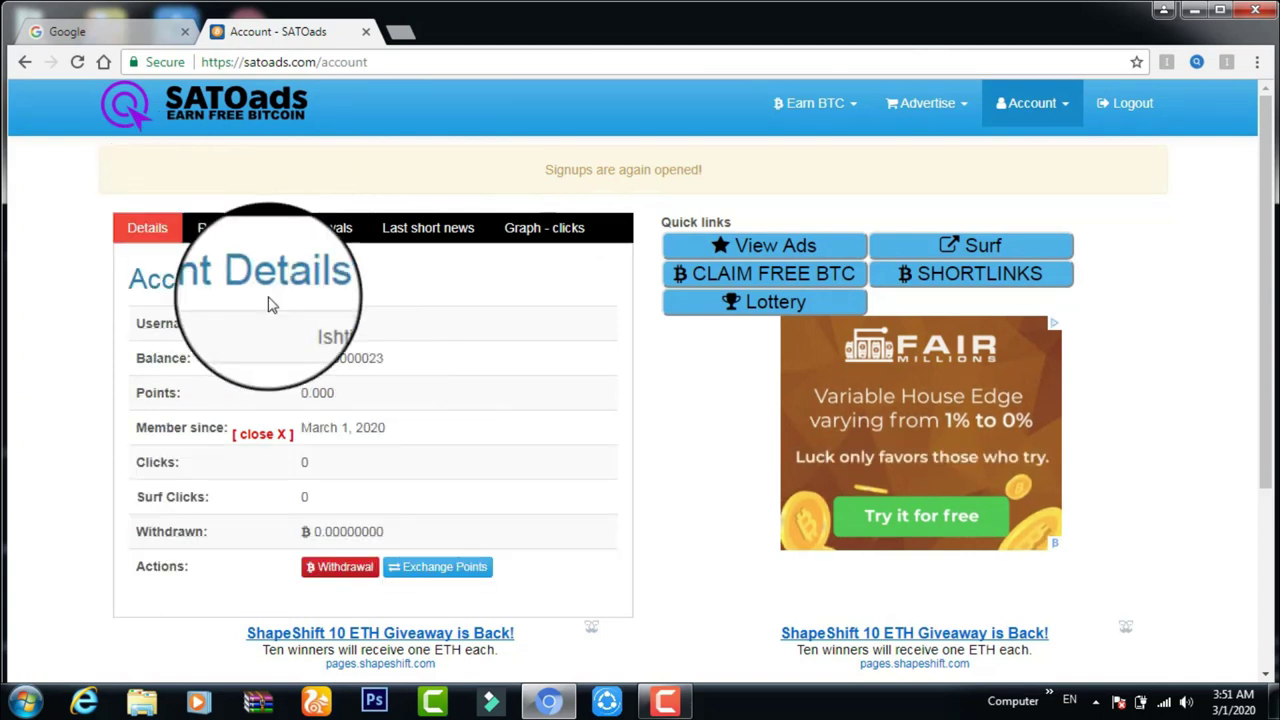
left_click(325, 233)
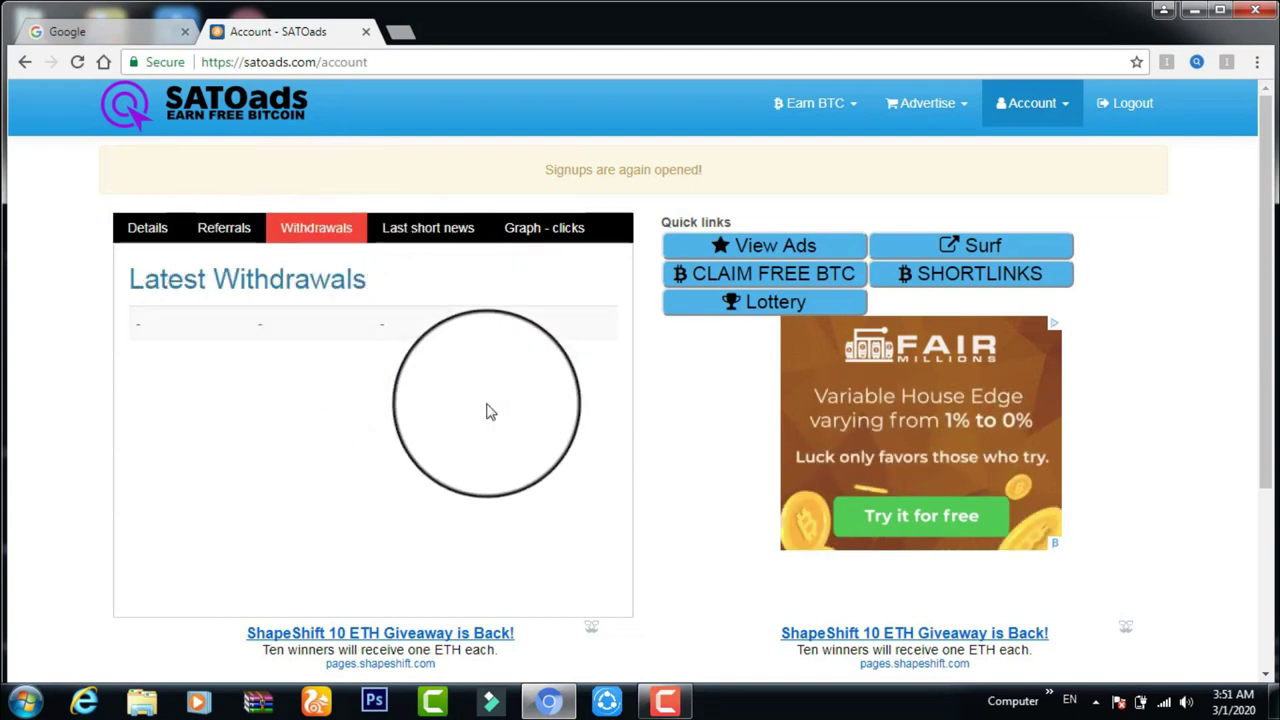
left_click_drag(1268, 294, 1240, 213)
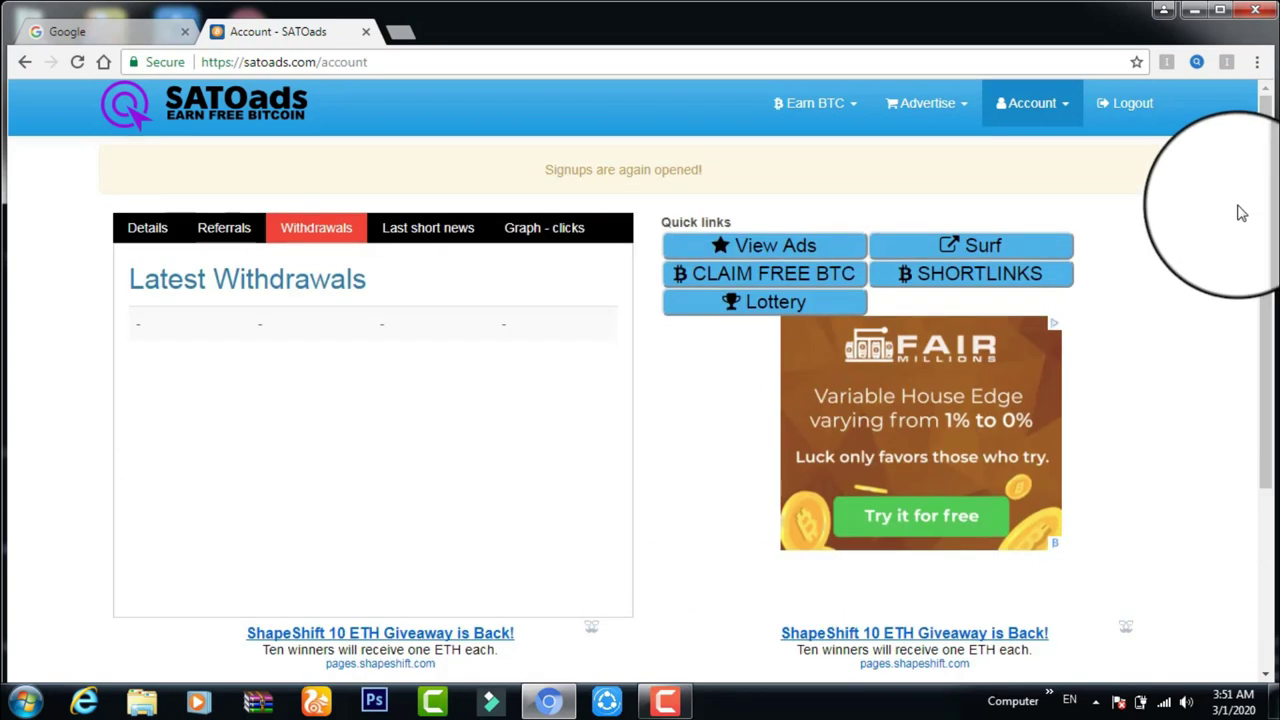
Step: Try a withdrawal from the account details, read the minimum requirement and highlight the last digits of the balance
left_click(134, 236)
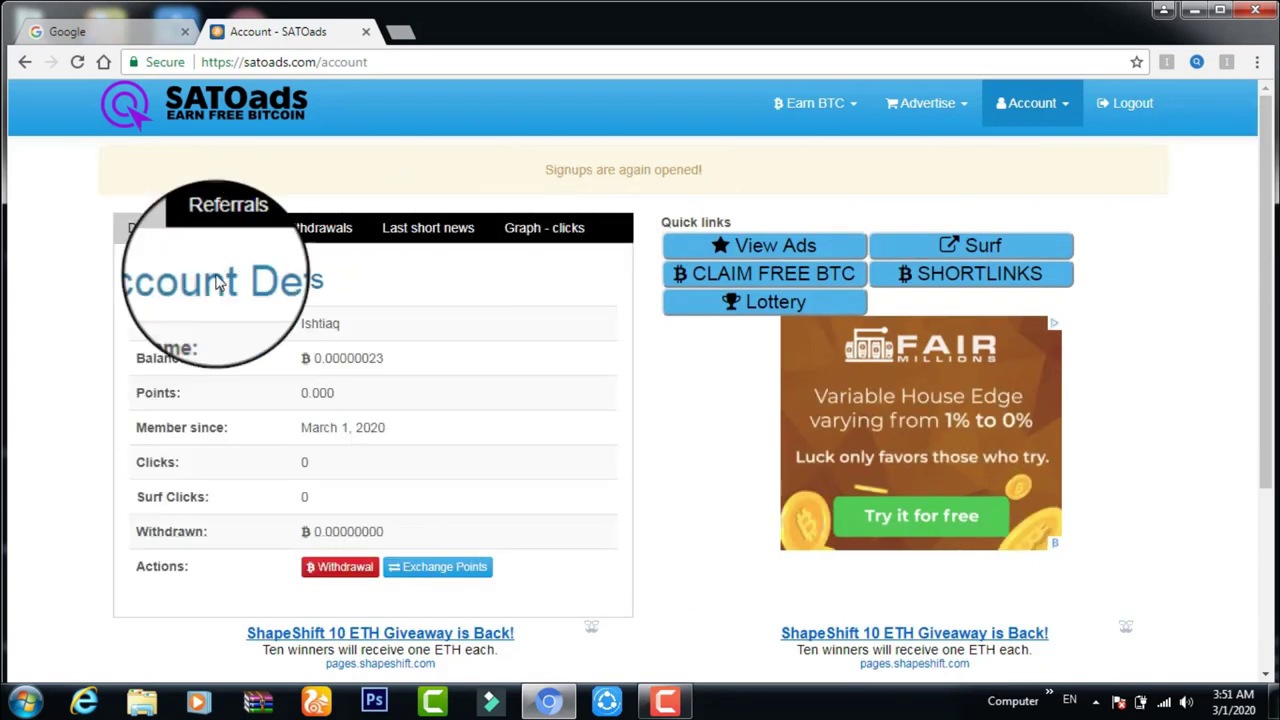
left_click(336, 578)
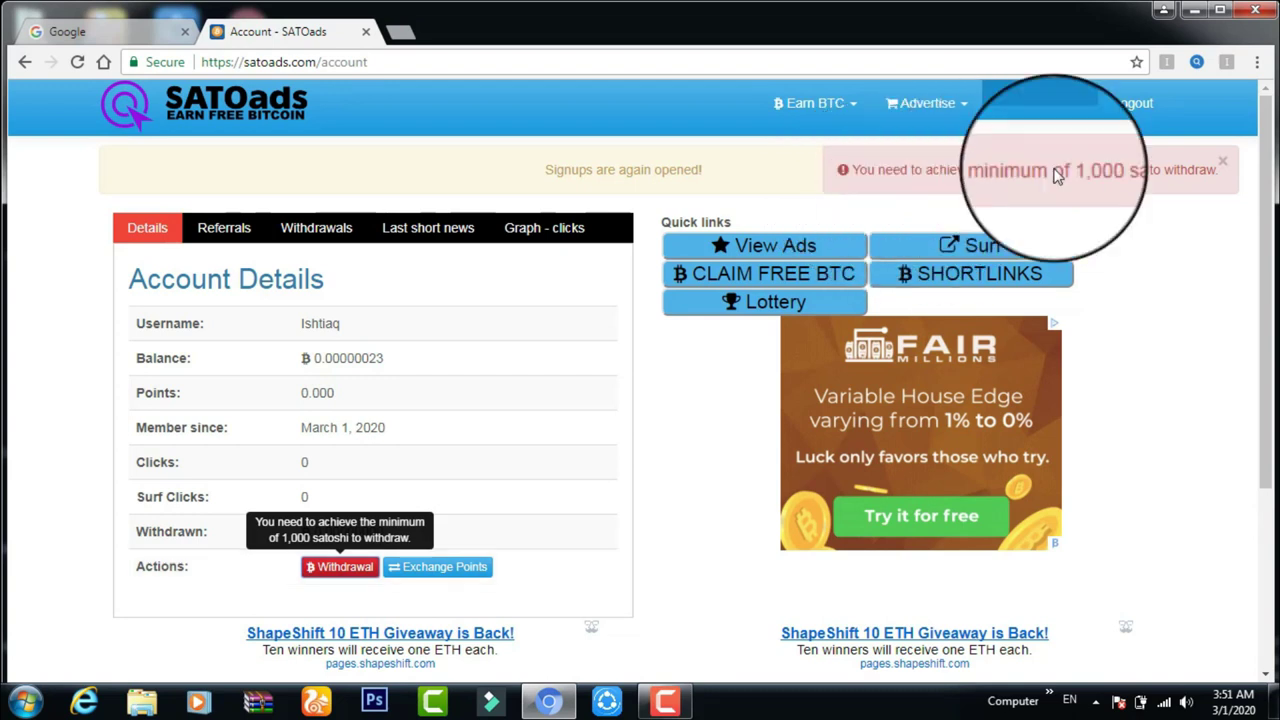
double_click(1098, 170)
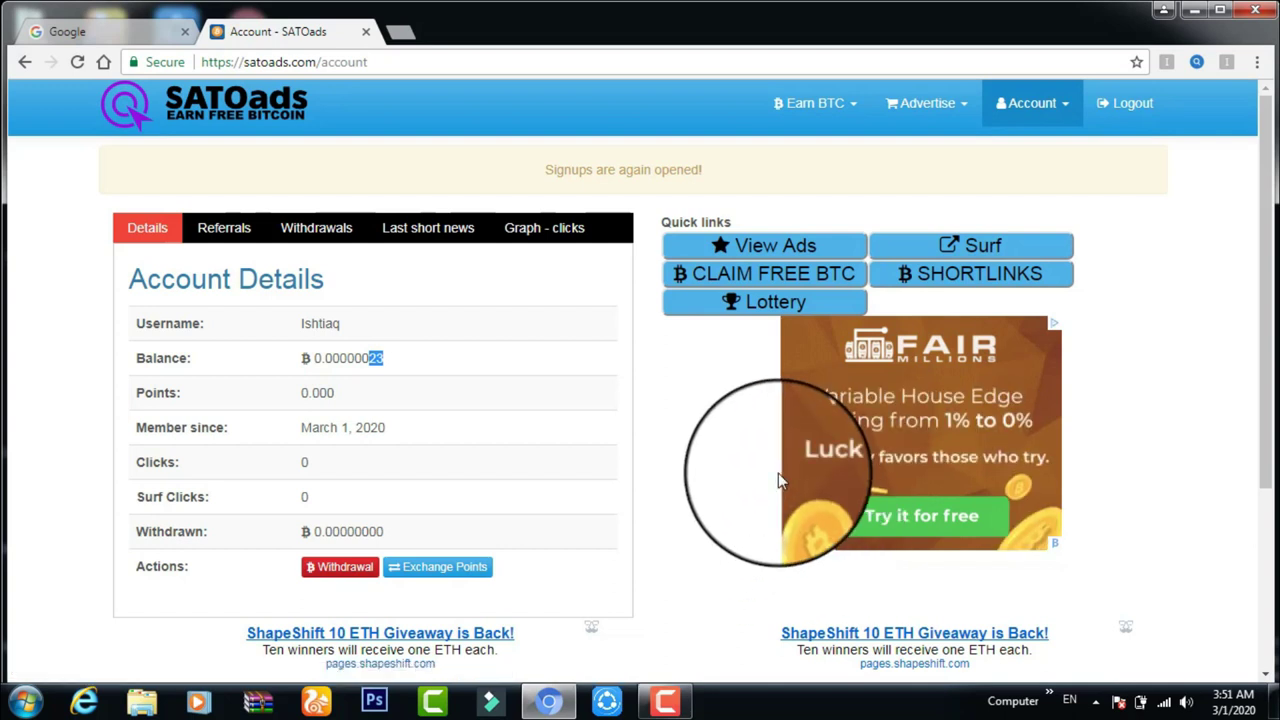
left_click(395, 364)
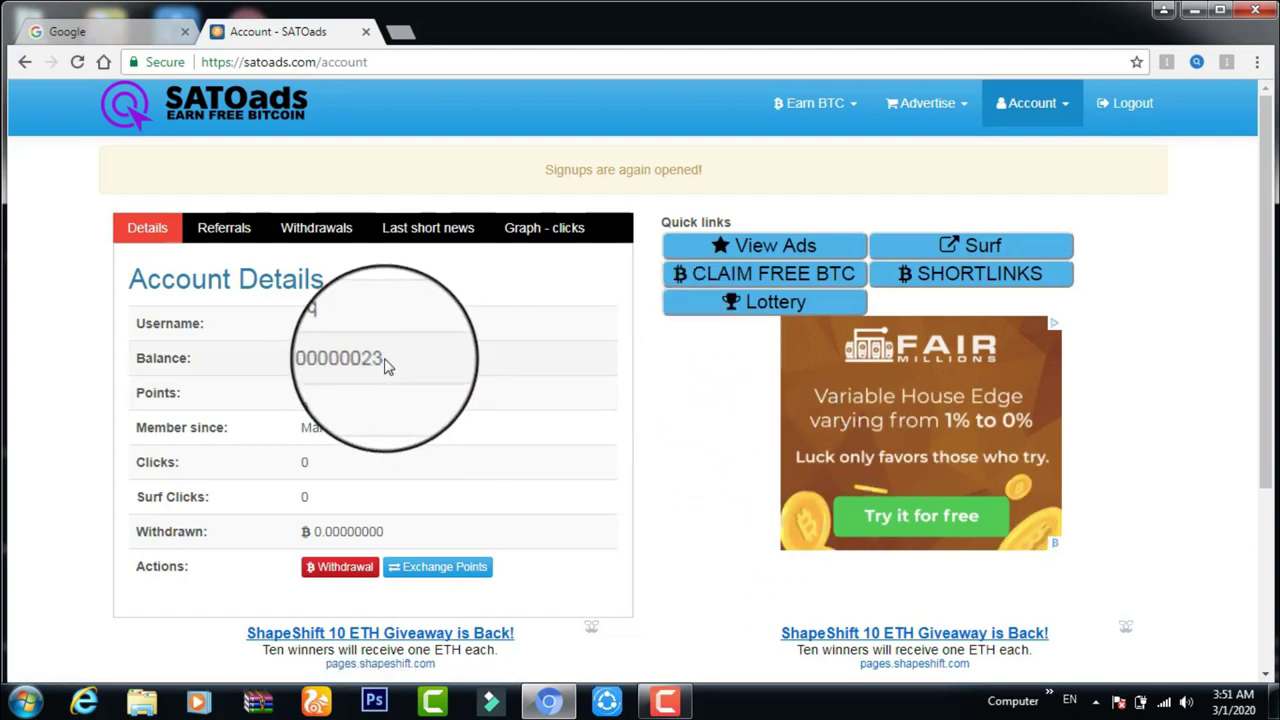
Step: Open a new tab, close the Google tab and close the Chromium window to finish at the desktop
left_click(405, 40)
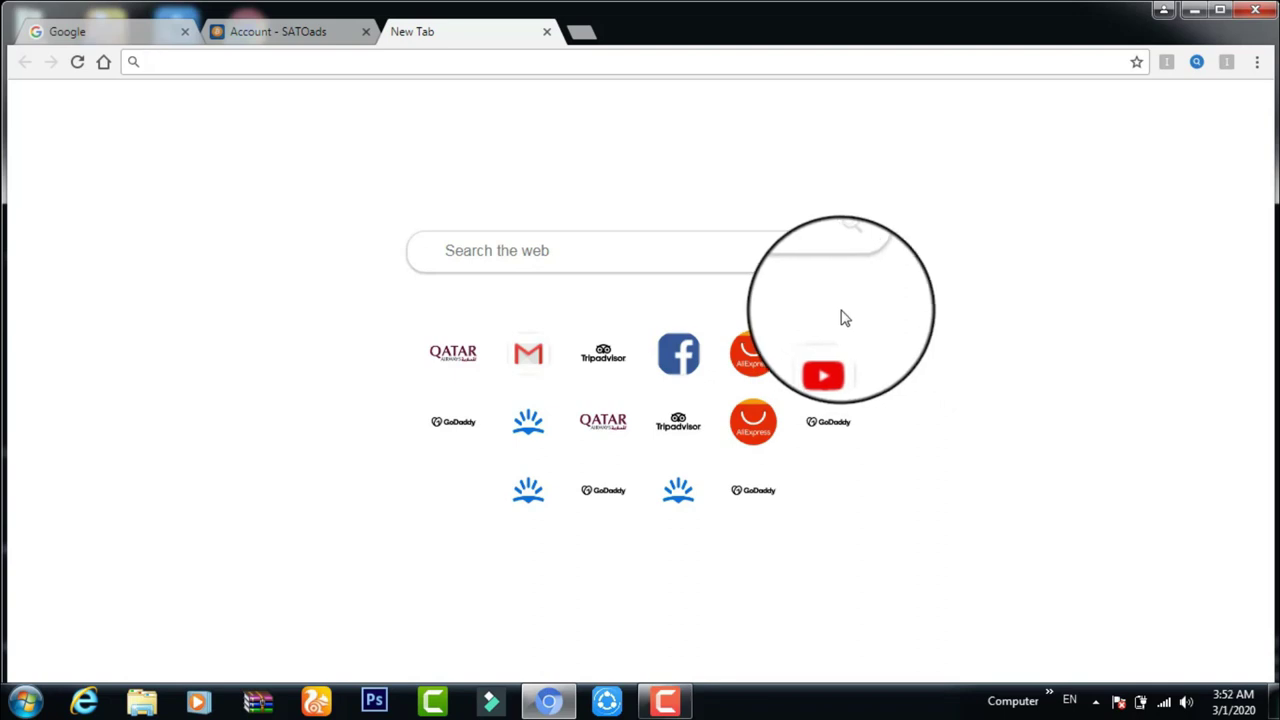
left_click(185, 33)
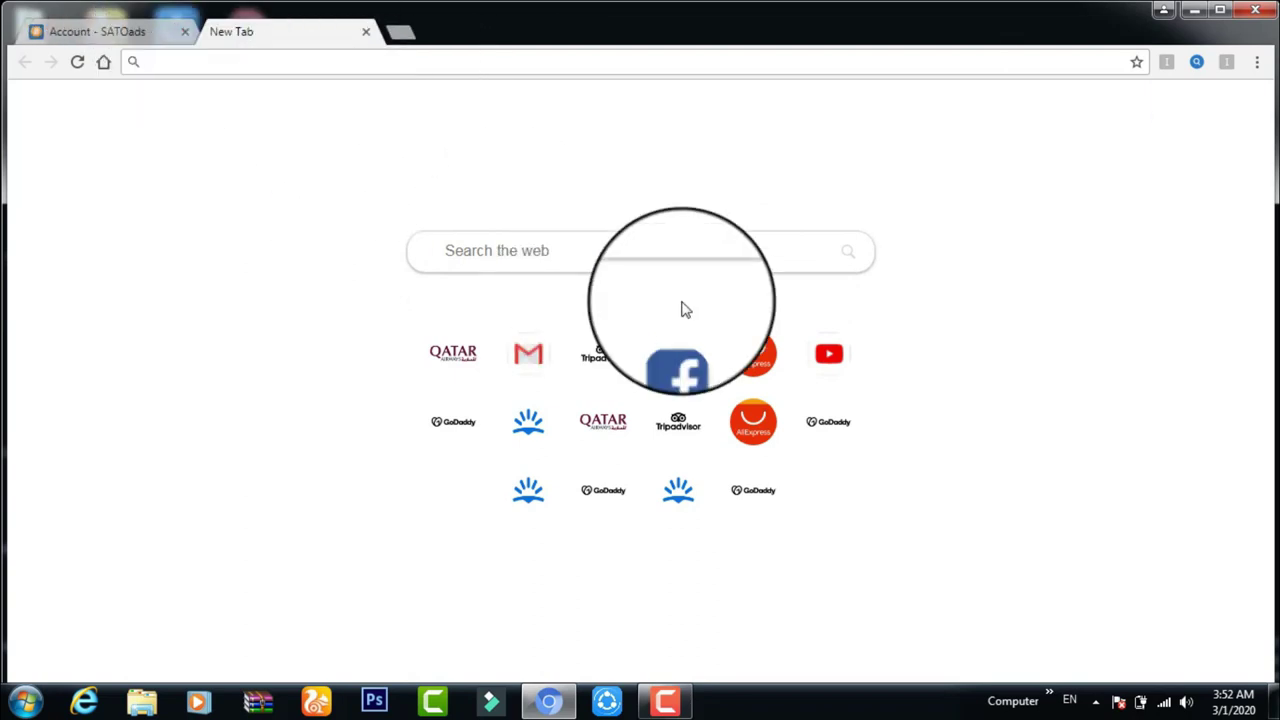
left_click(1252, 11)
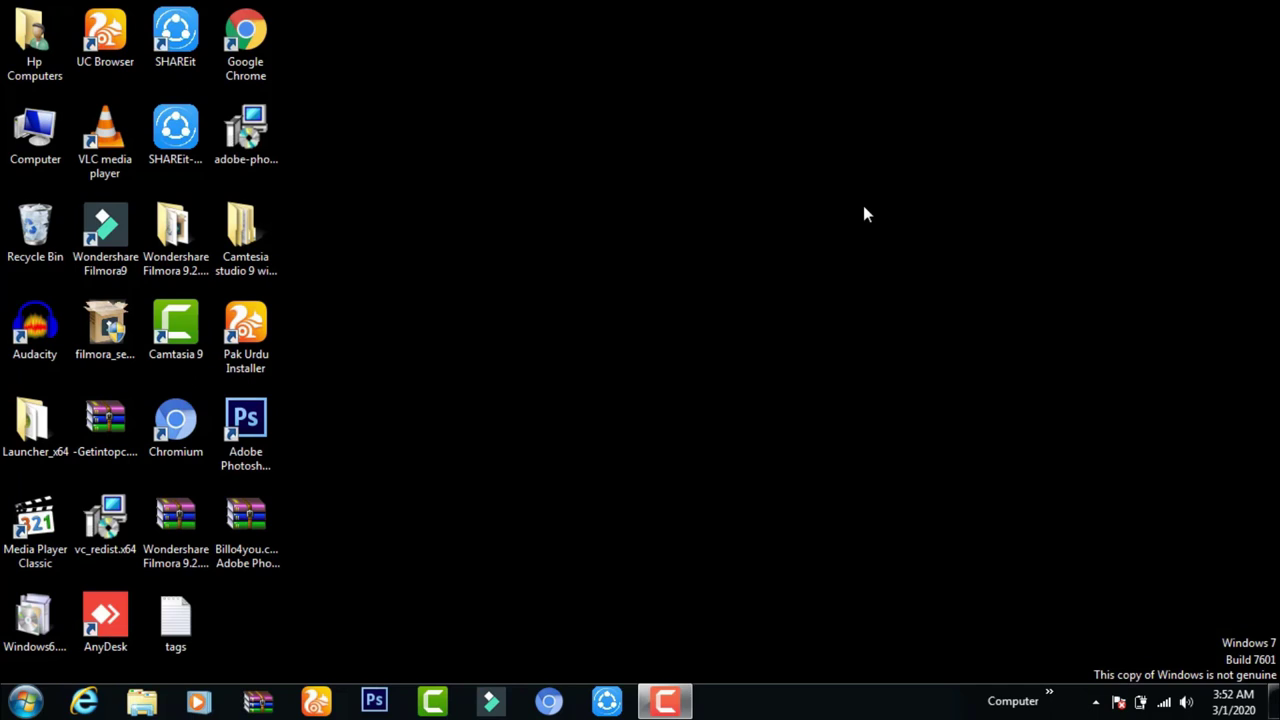
left_click(665, 700)
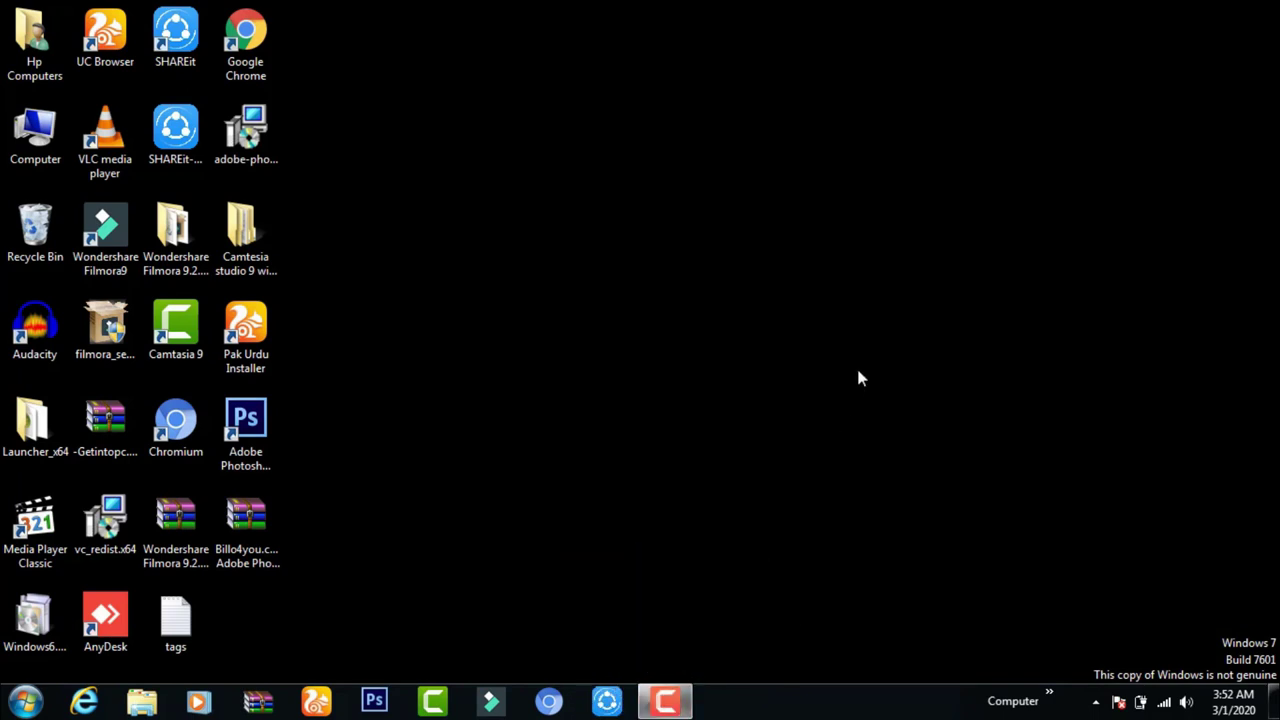